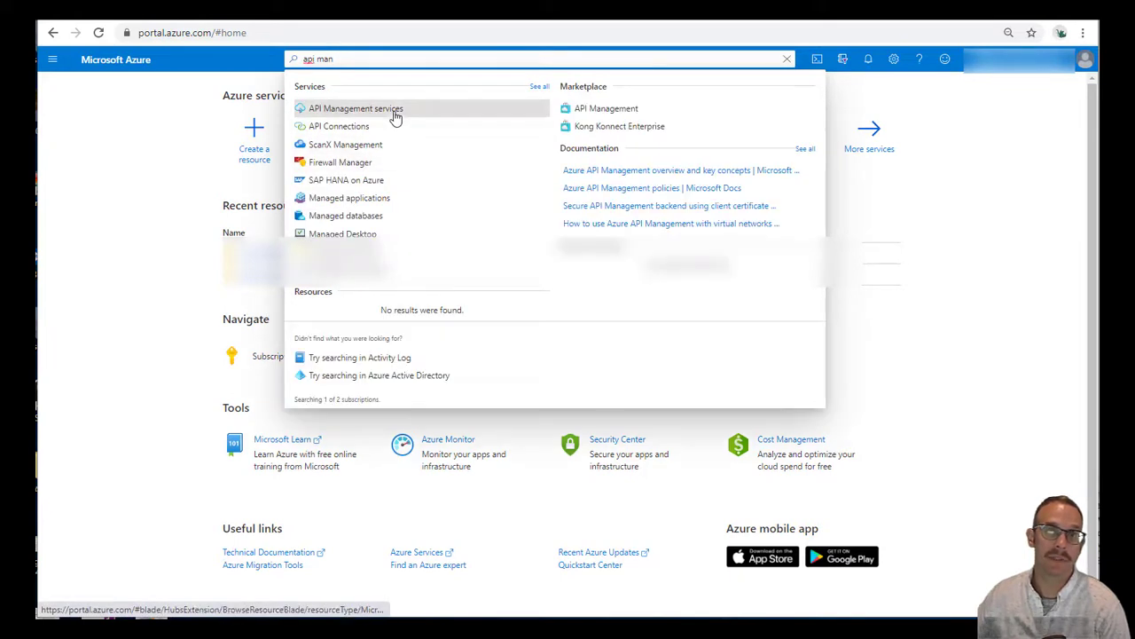
Open API Management services and start creating a new service
{"action": "left_click", "coordinate": [396, 119]}
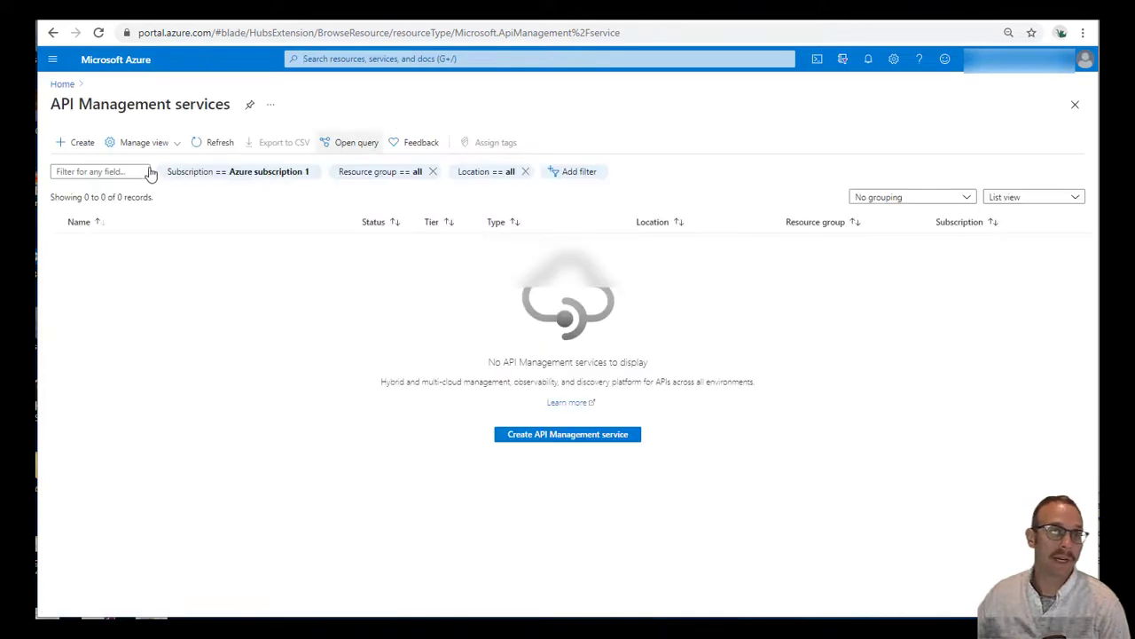
{"action": "left_click", "coordinate": [80, 145]}
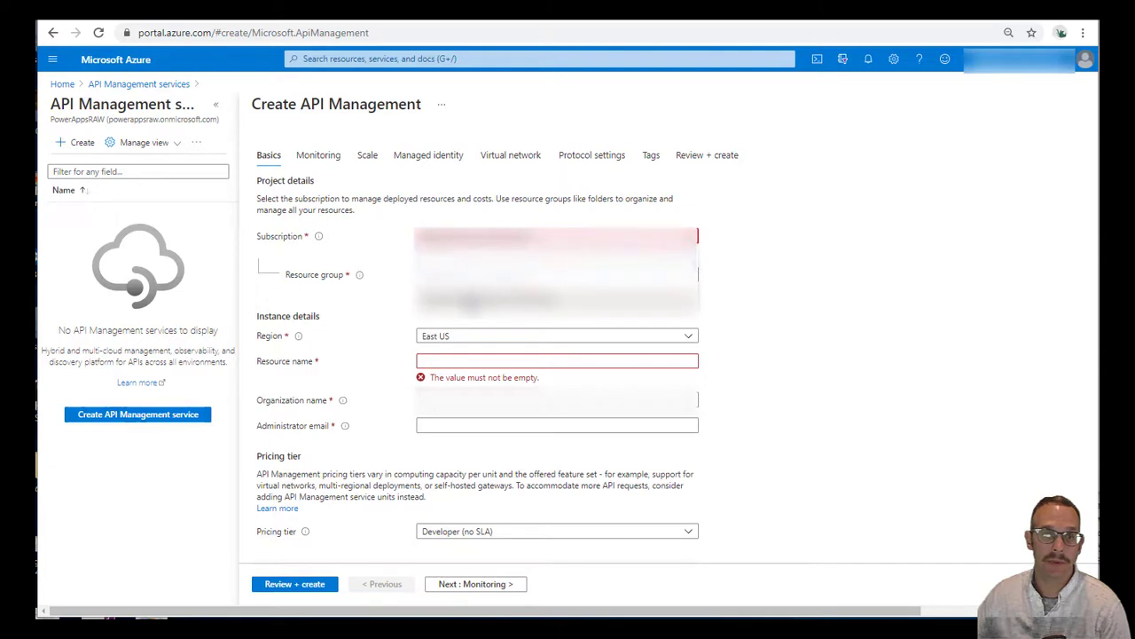
Choose a resource group and enter resource name RAW-API-Management
{"action": "left_click", "coordinate": [458, 262]}
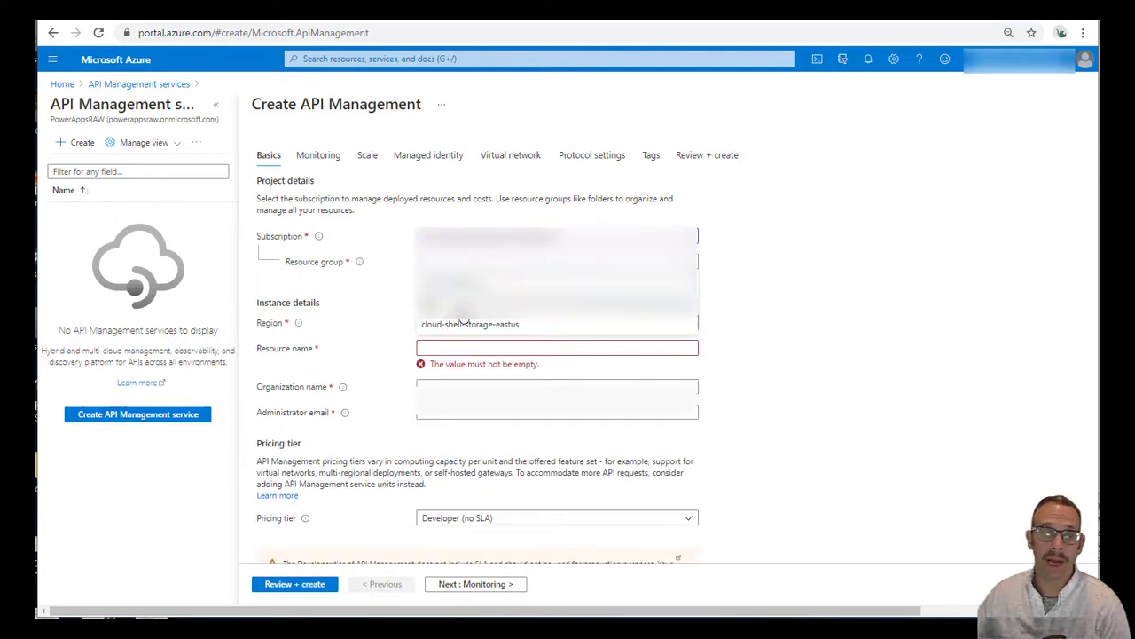
{"action": "left_click", "coordinate": [461, 319]}
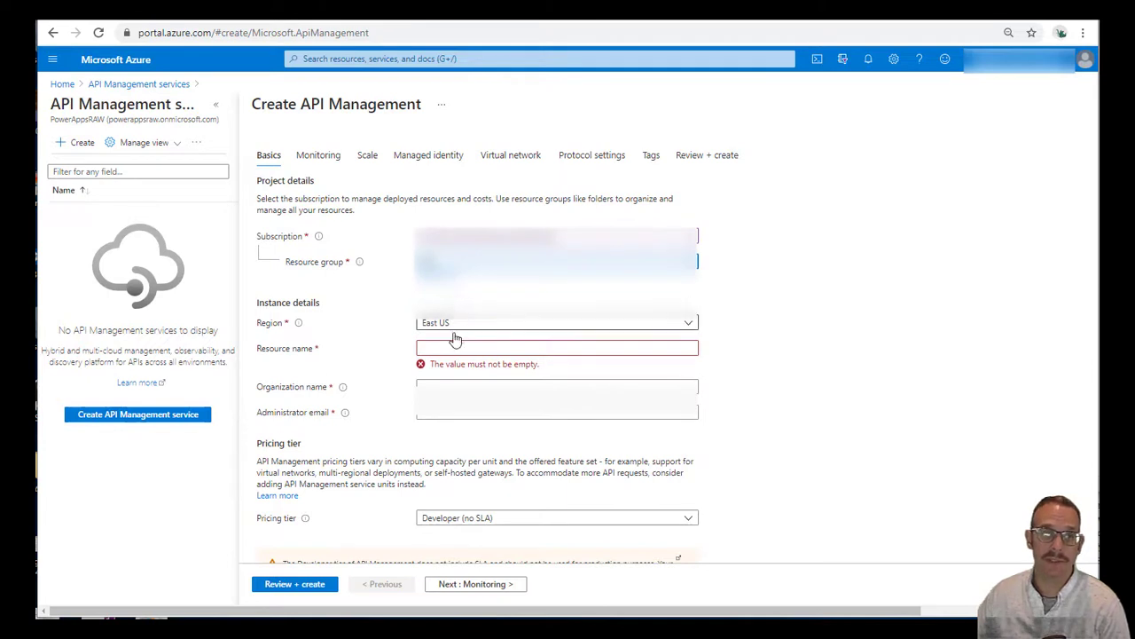
{"action": "left_click", "coordinate": [454, 348]}
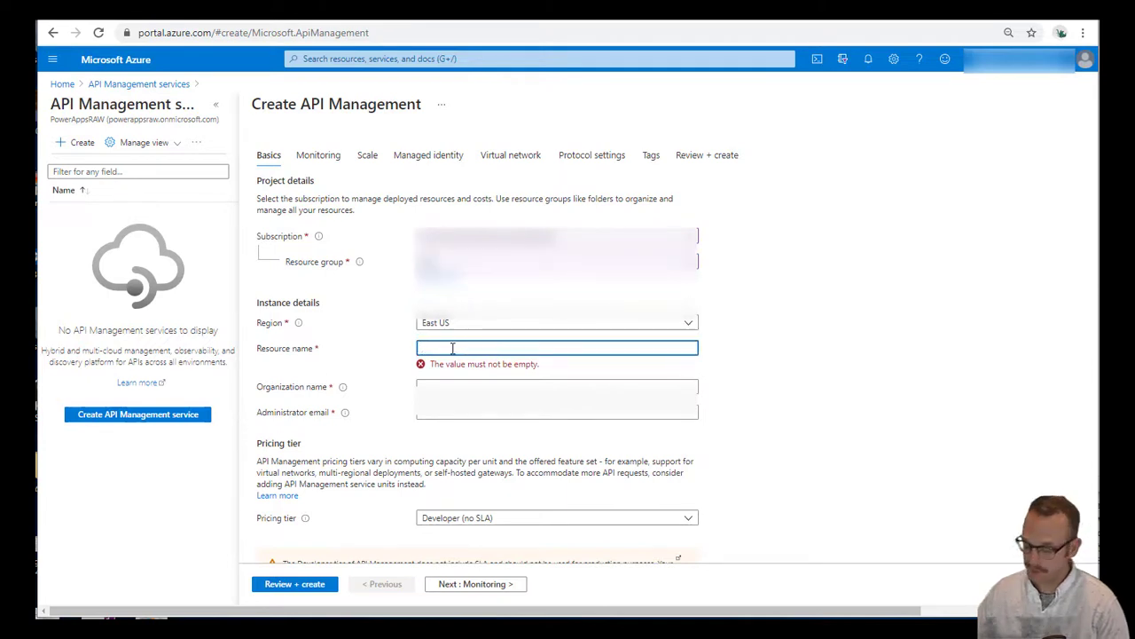
{"action": "type", "text": "RAW-API_"}
{"action": "type", "text": "Management"}
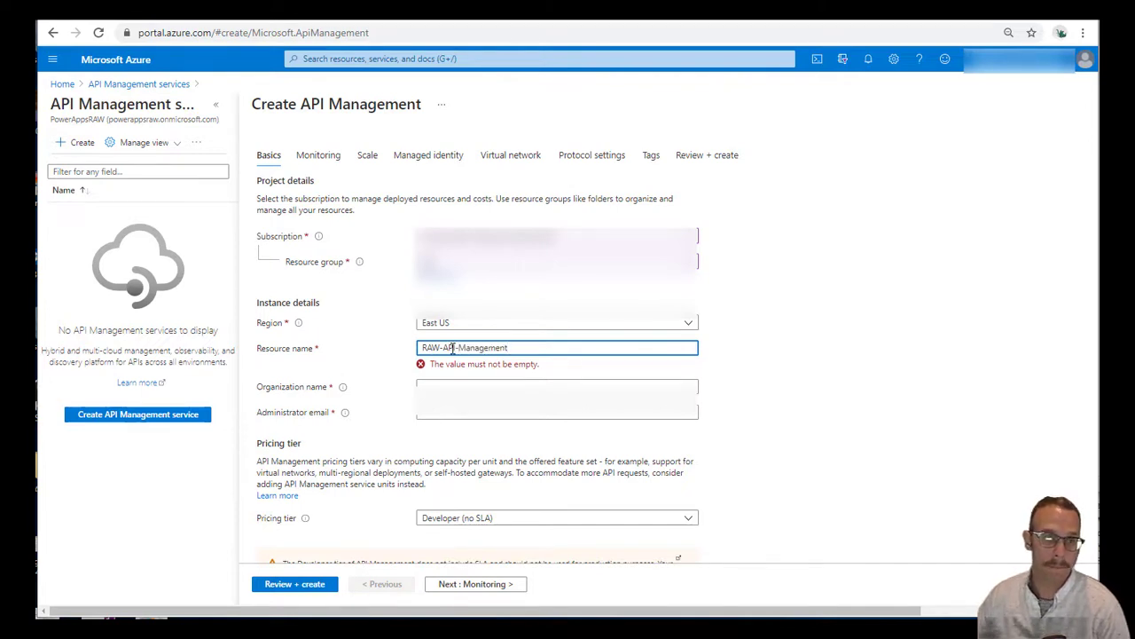
Enter organization name RAW and the administrator email, then go to Monitoring
{"action": "left_click", "coordinate": [494, 386]}
{"action": "key", "text": "Tab"}
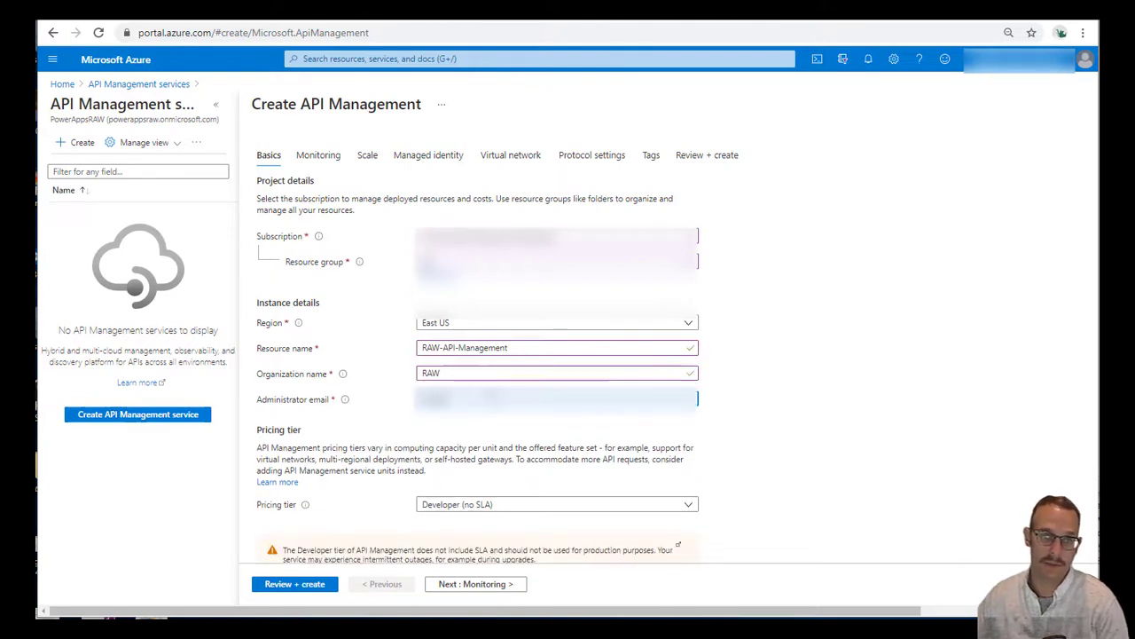
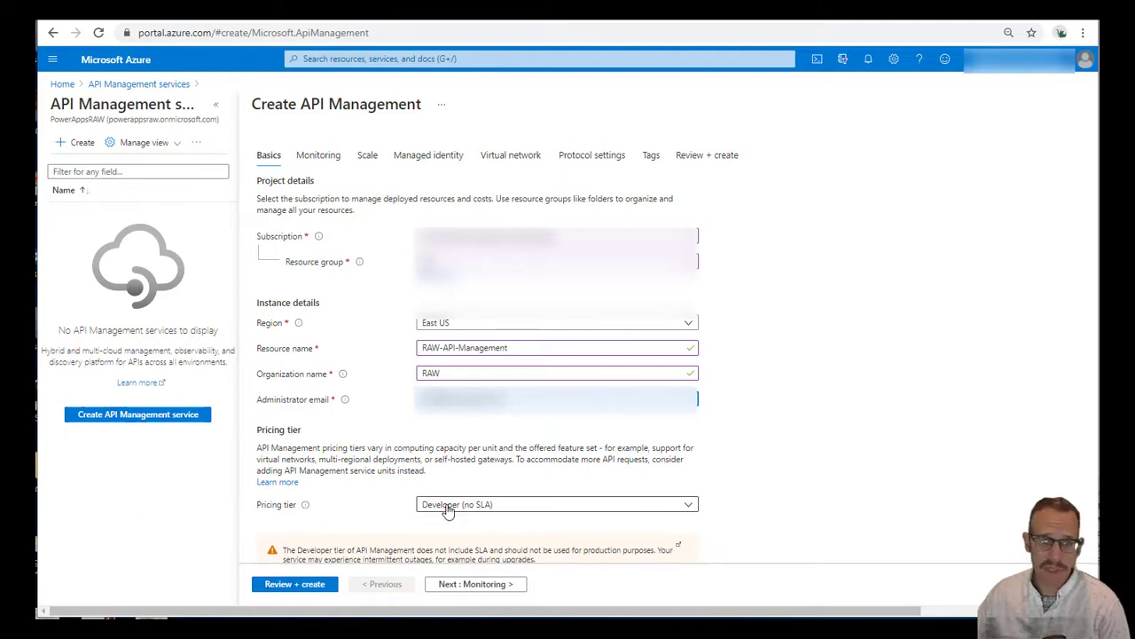
{"action": "left_click", "coordinate": [485, 588]}
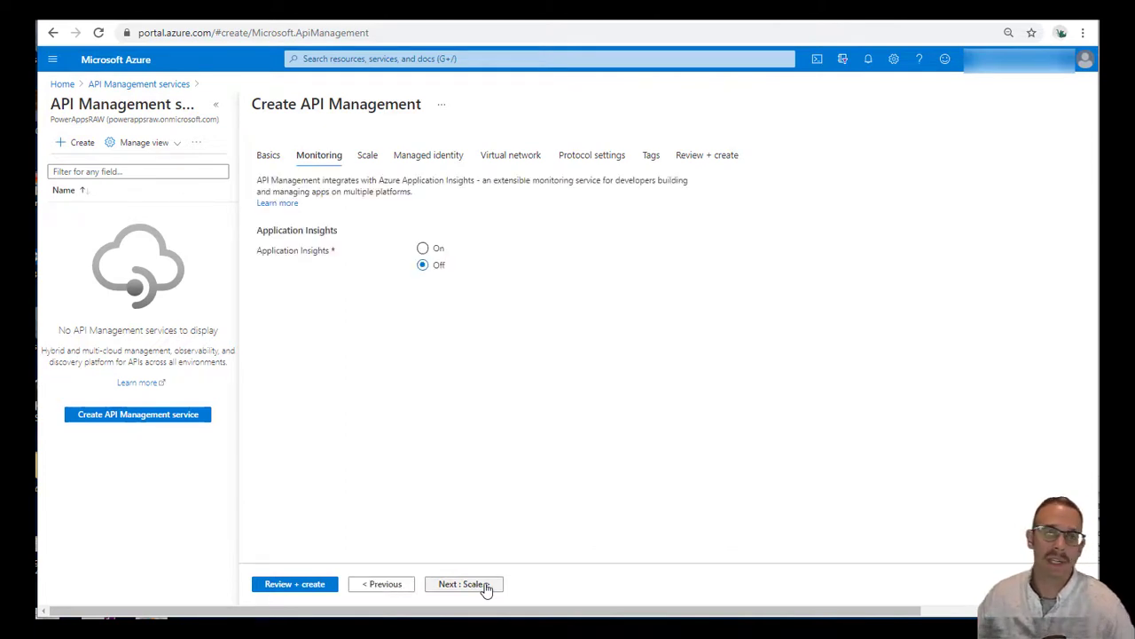
Keep default Scale, Managed identity, Virtual network, Protocol and Tags settings through to Review + create
{"action": "left_click", "coordinate": [485, 588]}
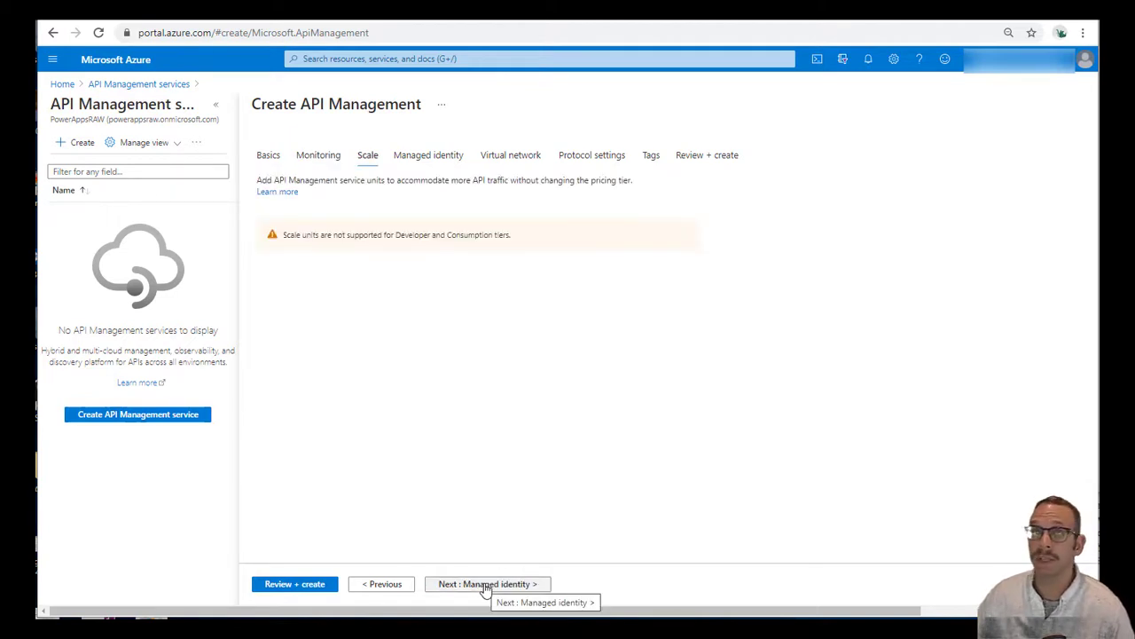
{"action": "left_click", "coordinate": [486, 585]}
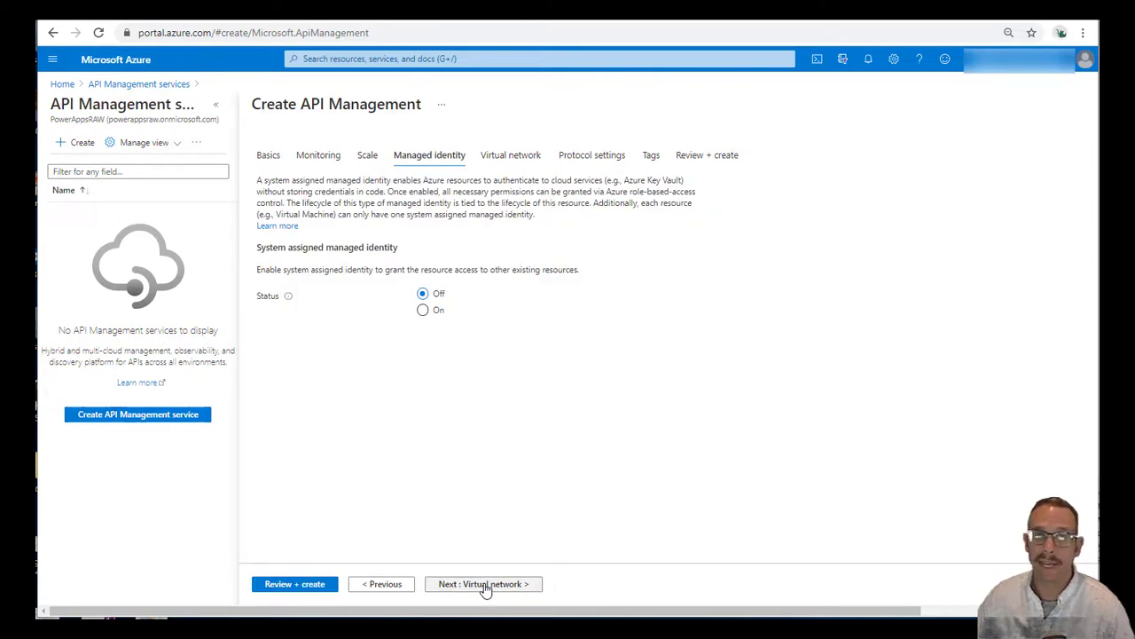
{"action": "left_click", "coordinate": [485, 585]}
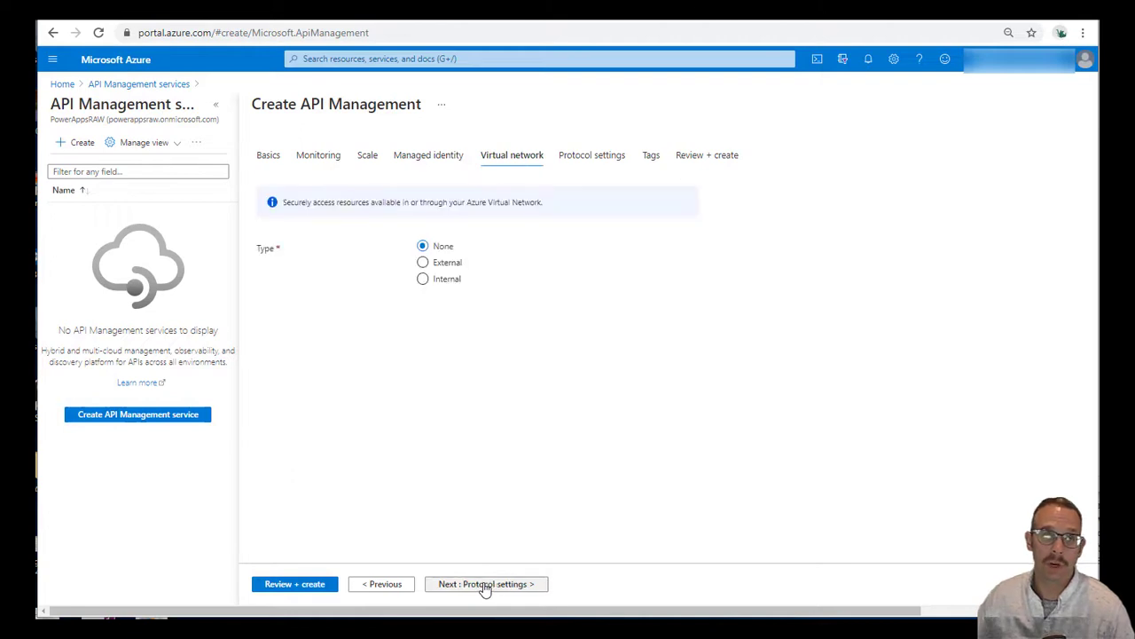
{"action": "left_click", "coordinate": [485, 586]}
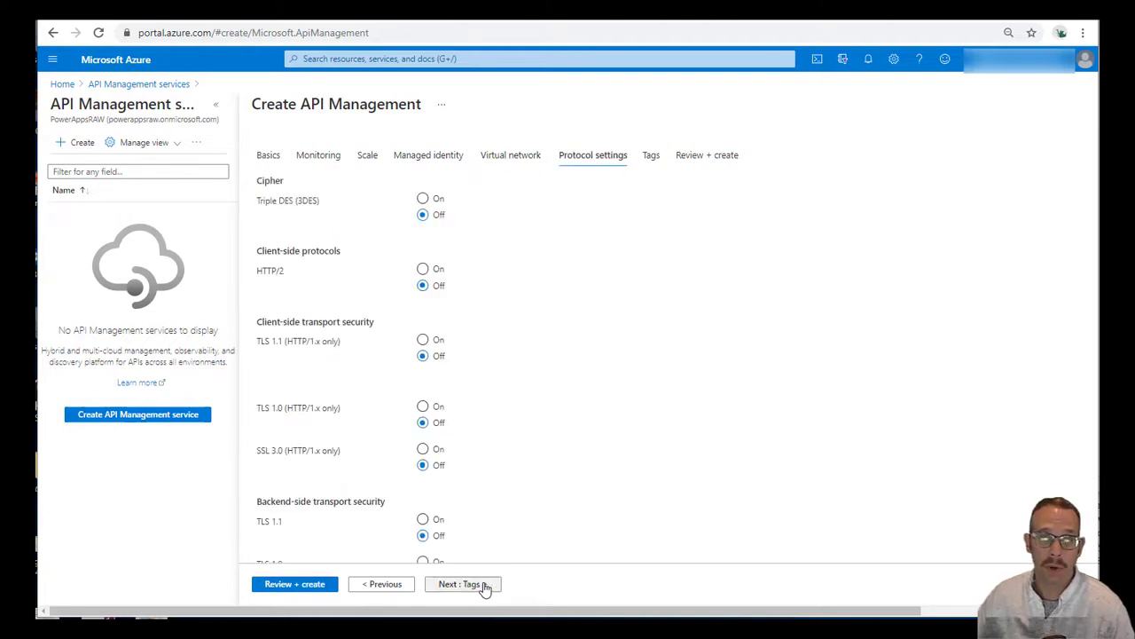
{"action": "left_click", "coordinate": [485, 585]}
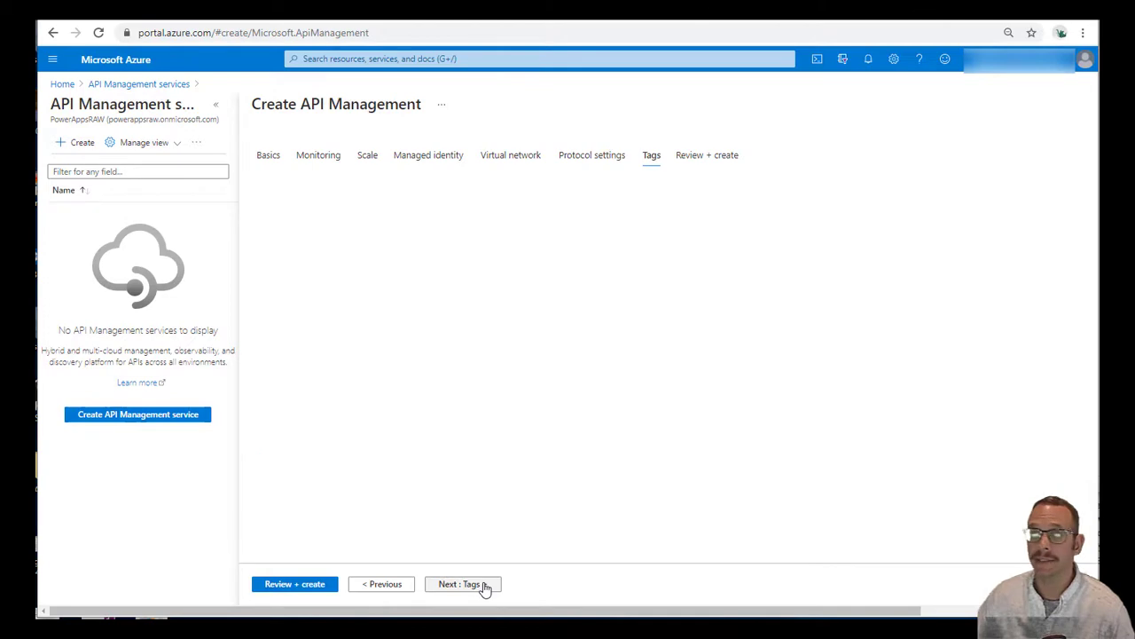
{"action": "left_click", "coordinate": [485, 585]}
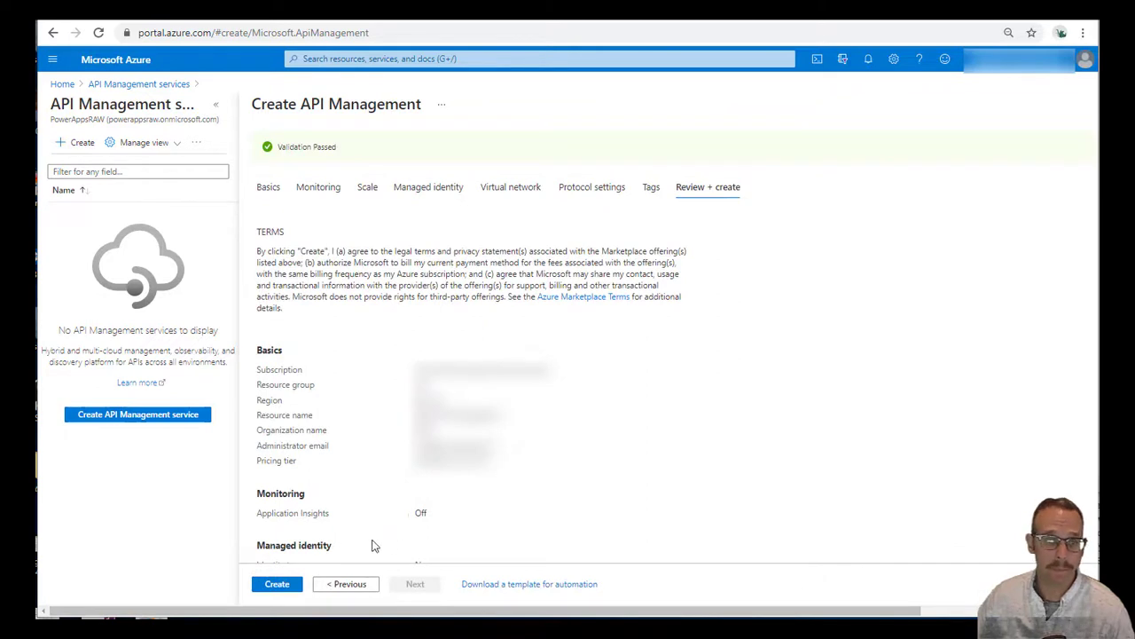
Create the RAW-API-Management service and open it once deployment completes
{"action": "left_click", "coordinate": [285, 589]}
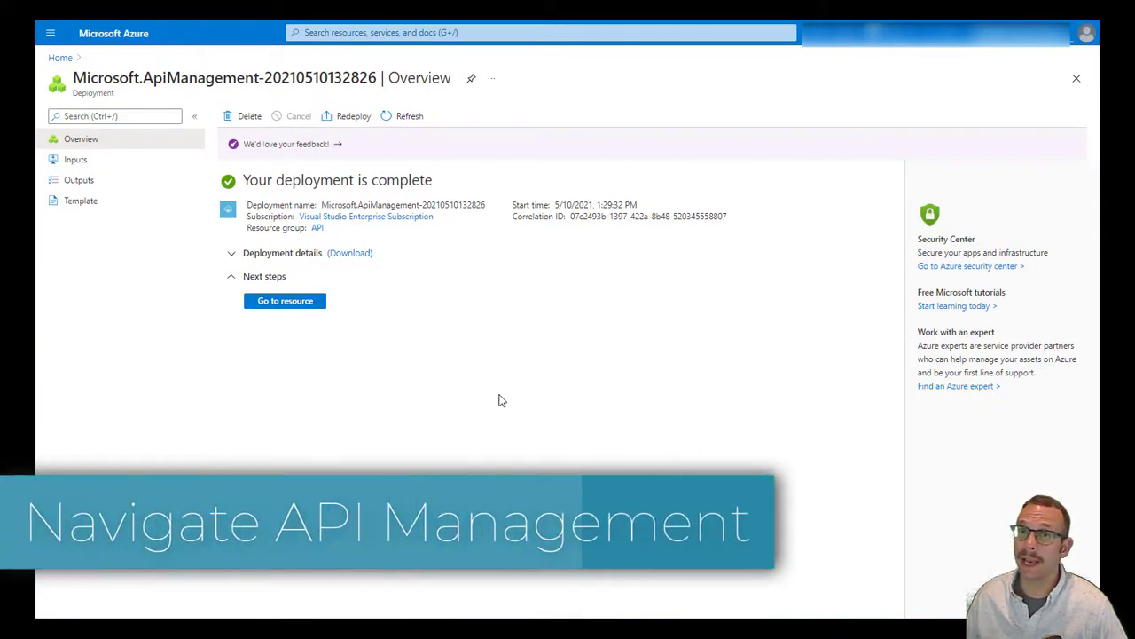
{"action": "left_click", "coordinate": [298, 303]}
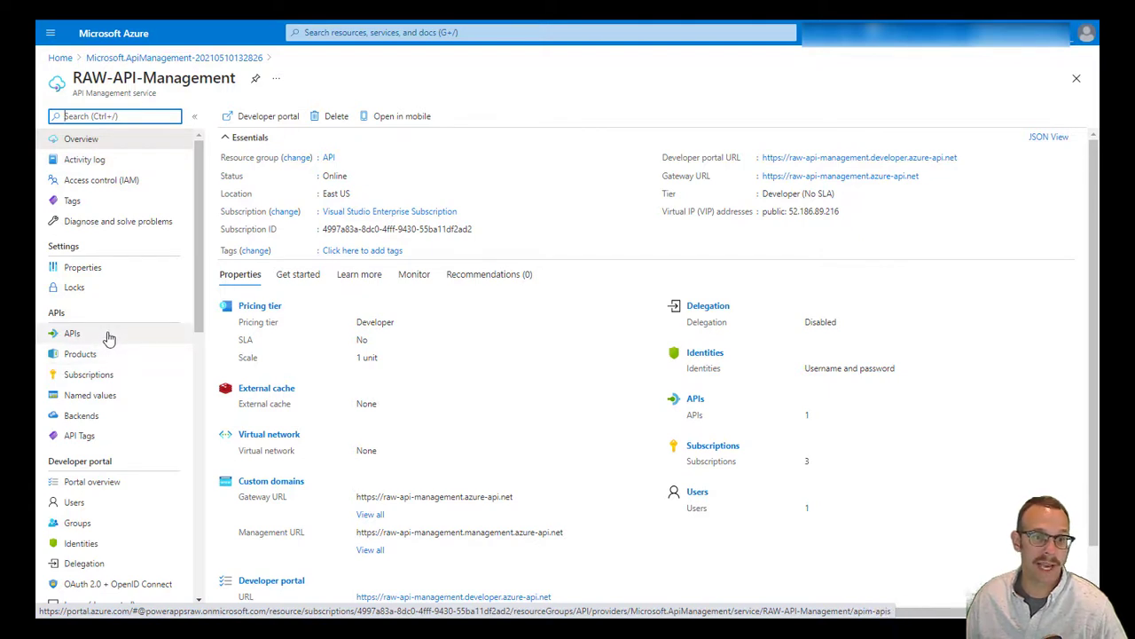
Open the OpenAPI specification form under APIs and copy Mockaroo's OpenAPI link from GitHub
{"action": "left_click", "coordinate": [108, 338]}
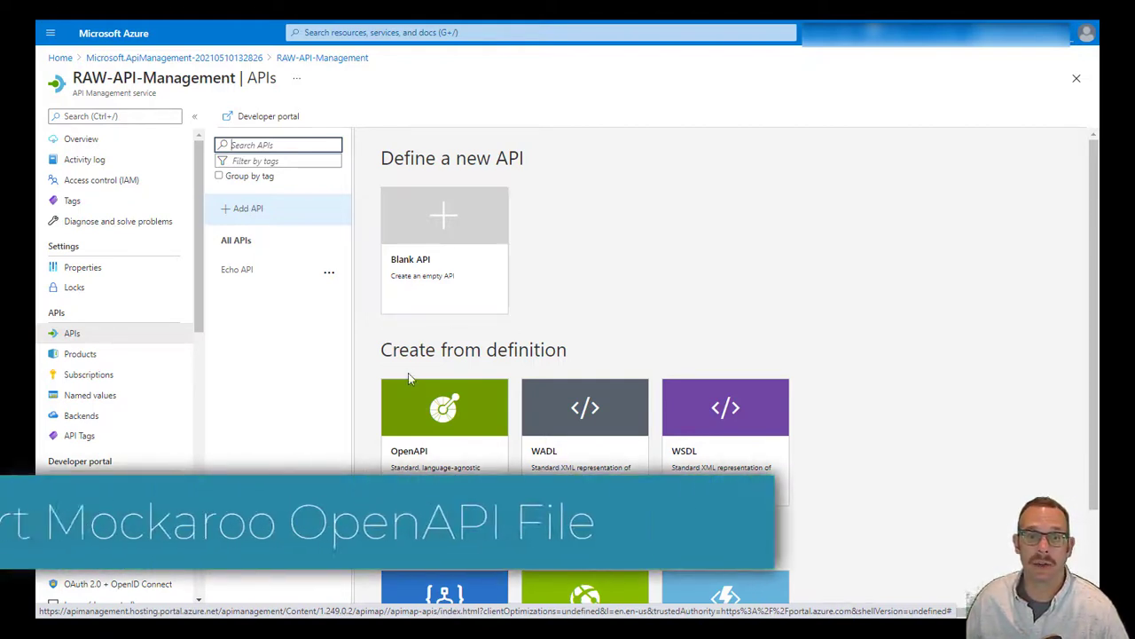
{"action": "left_click", "coordinate": [431, 432]}
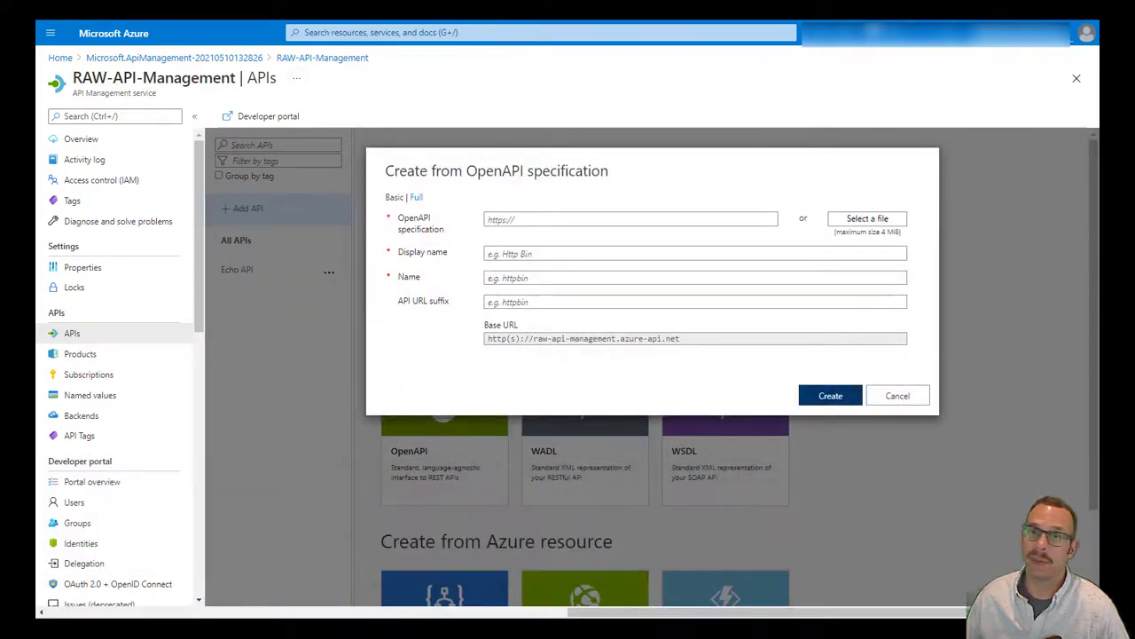
{"action": "left_click", "coordinate": [258, 7]}
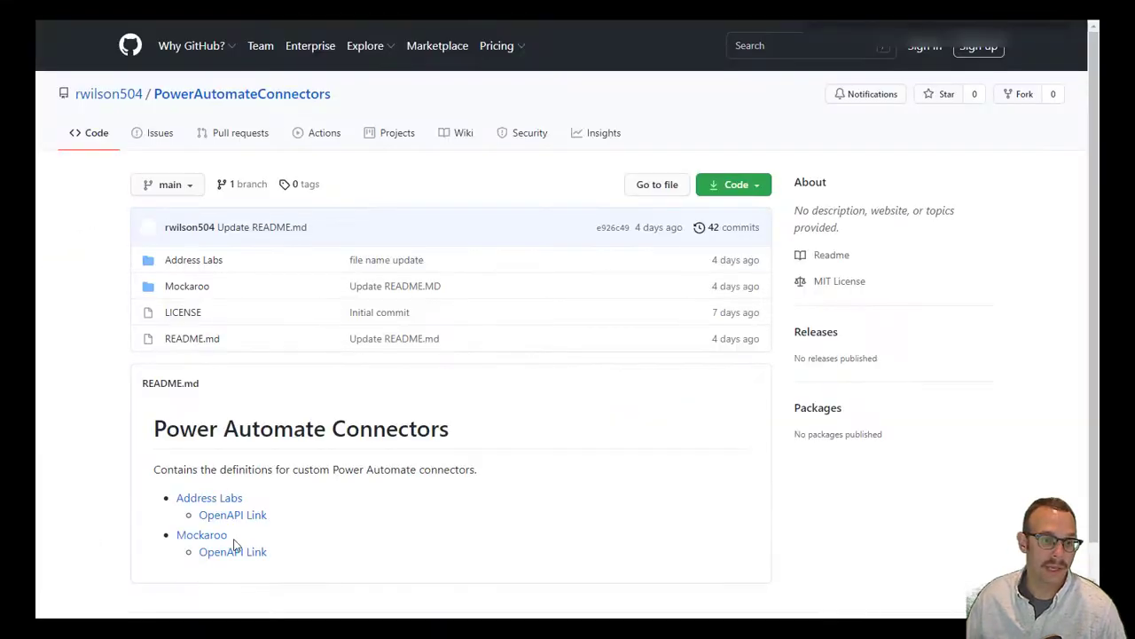
{"action": "scroll", "coordinate": [239, 550], "scroll_direction": "down", "scroll_amount": 2}
{"action": "right_click", "coordinate": [233, 477]}
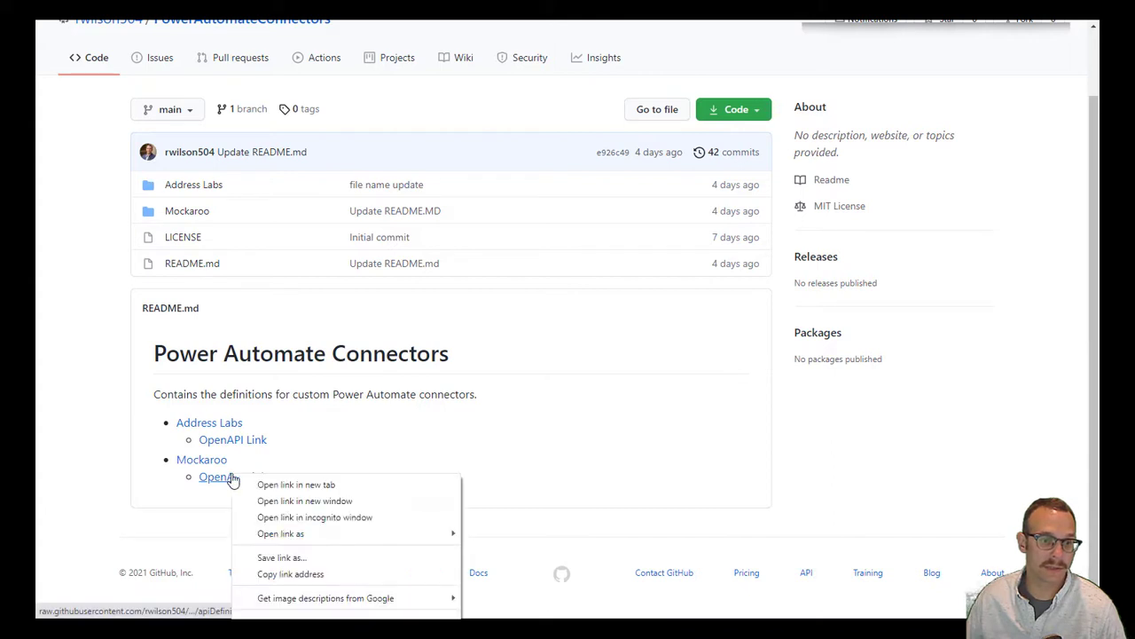
{"action": "left_click", "coordinate": [289, 576]}
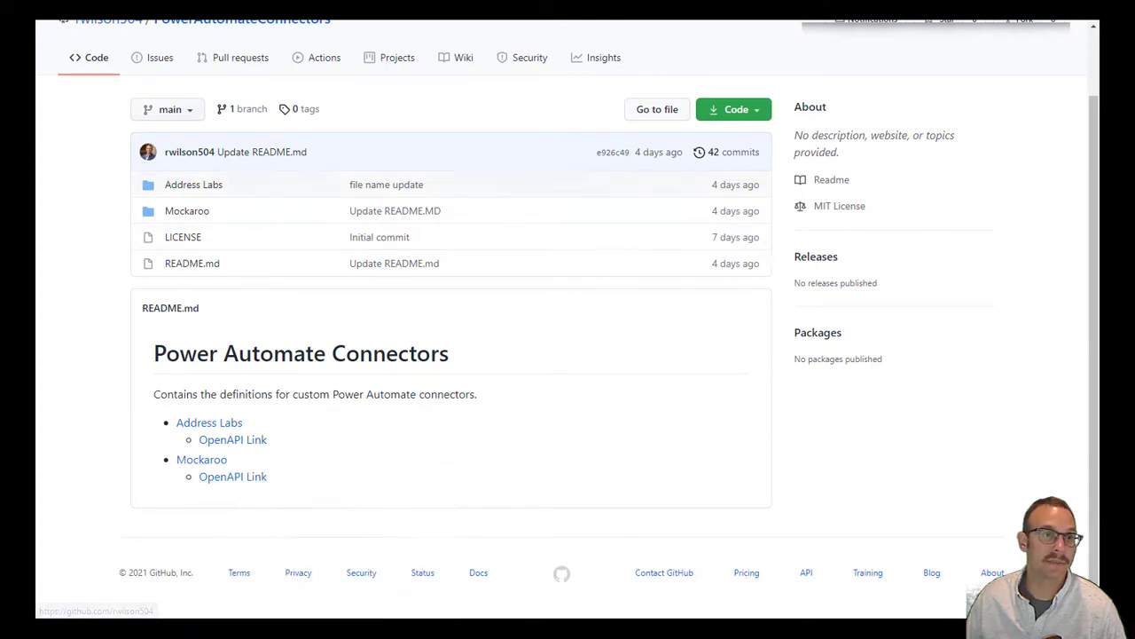
{"action": "left_click", "coordinate": [137, 7]}
{"action": "left_click", "coordinate": [518, 219]}
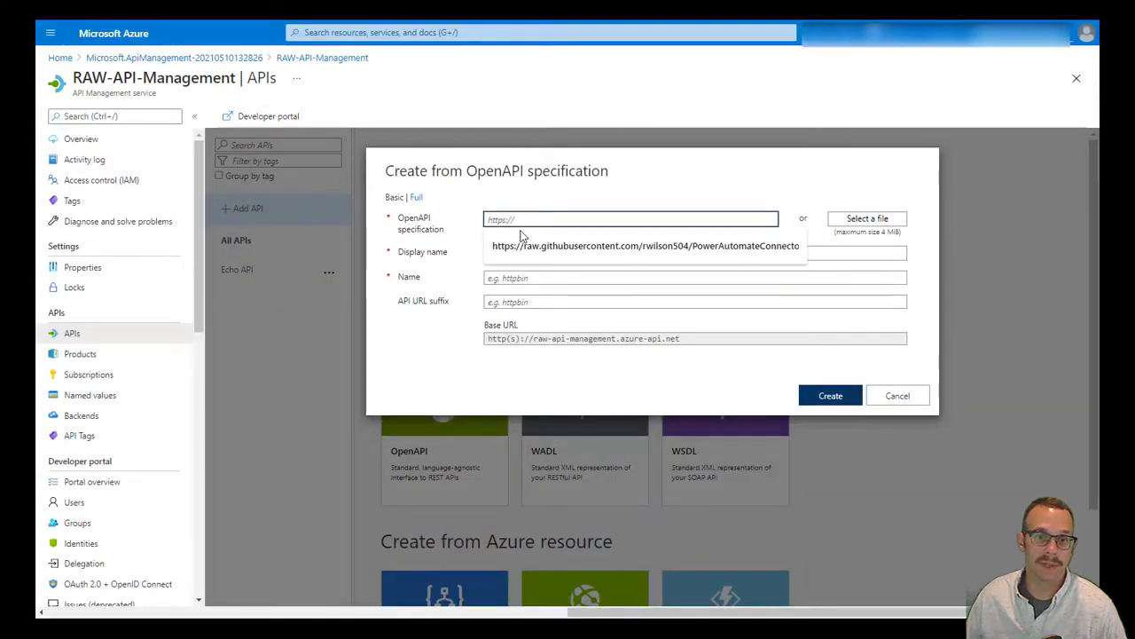
Paste the Mockaroo OpenAPI URL, set API URL suffix 'mockaroo', and create the API
{"action": "key", "text": "ctrl+v"}
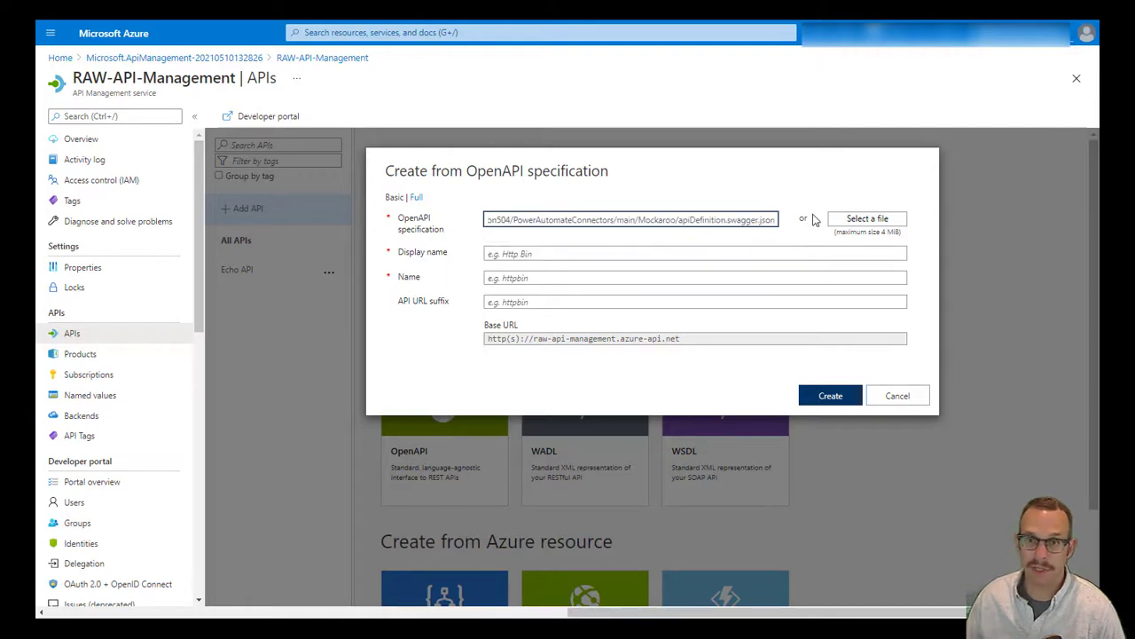
{"action": "left_click", "coordinate": [669, 253]}
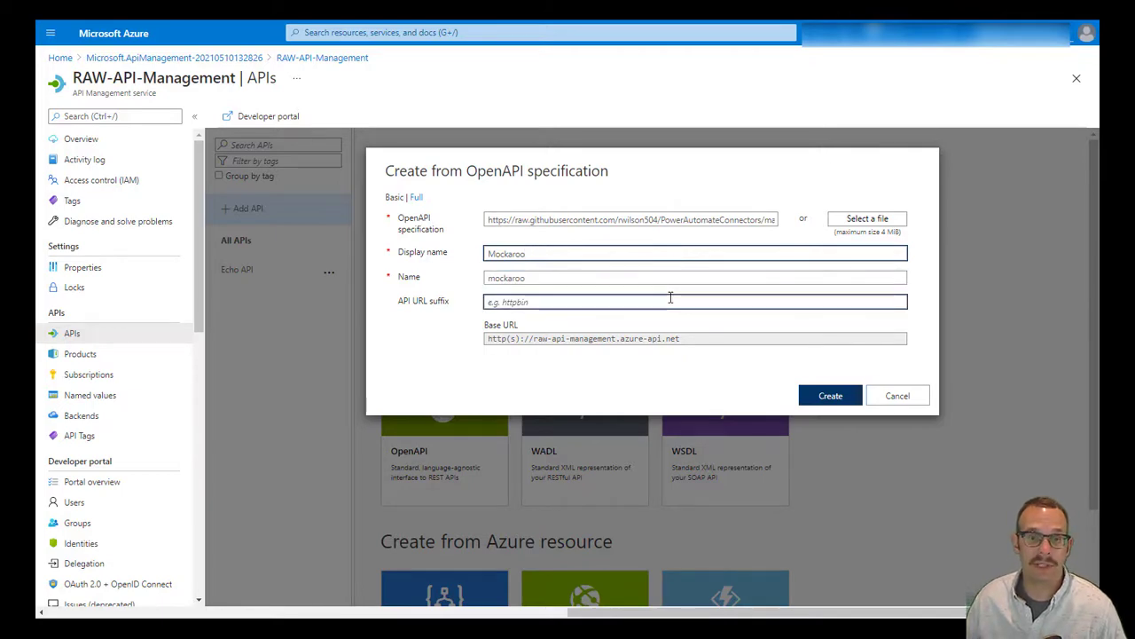
{"action": "left_click", "coordinate": [818, 397]}
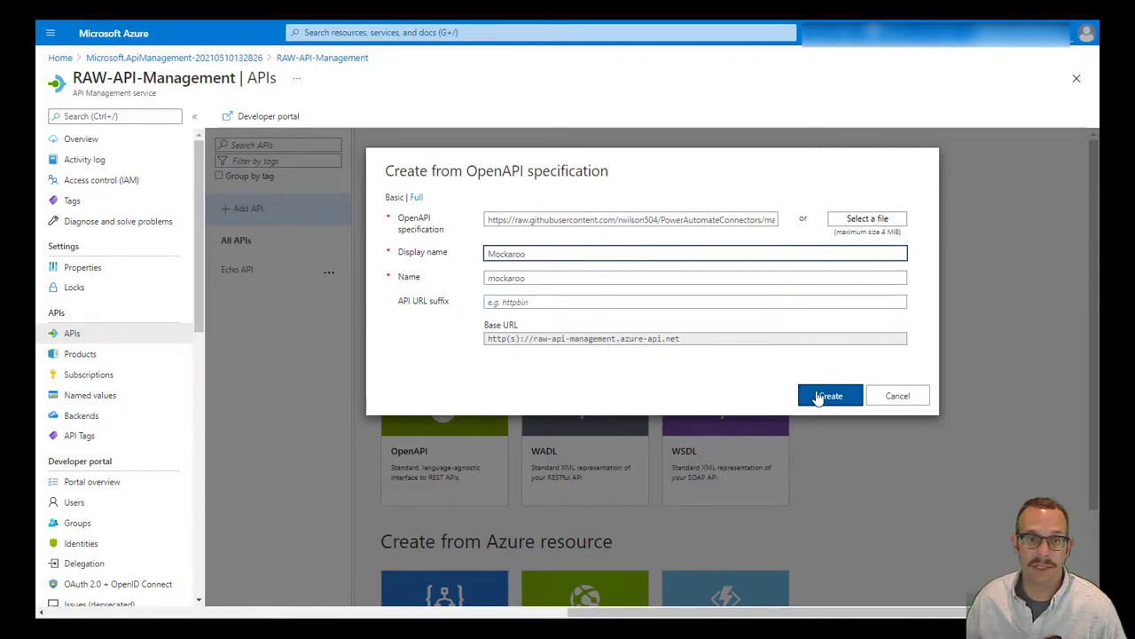
{"action": "left_click", "coordinate": [535, 301]}
{"action": "type", "text": "mockaroo"}
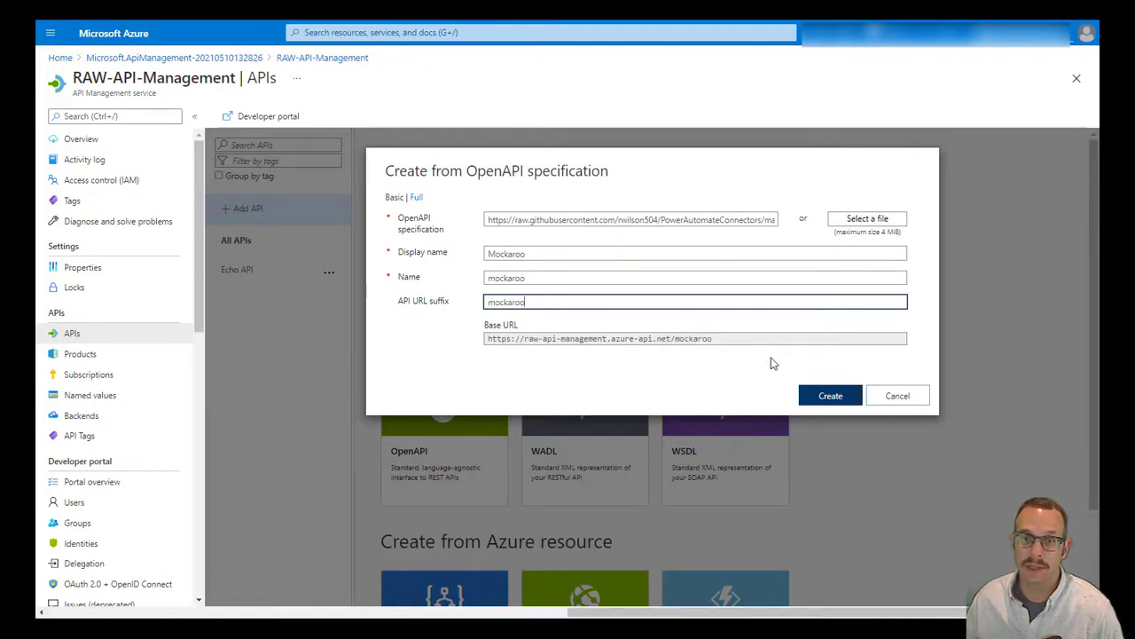
{"action": "left_click", "coordinate": [820, 395]}
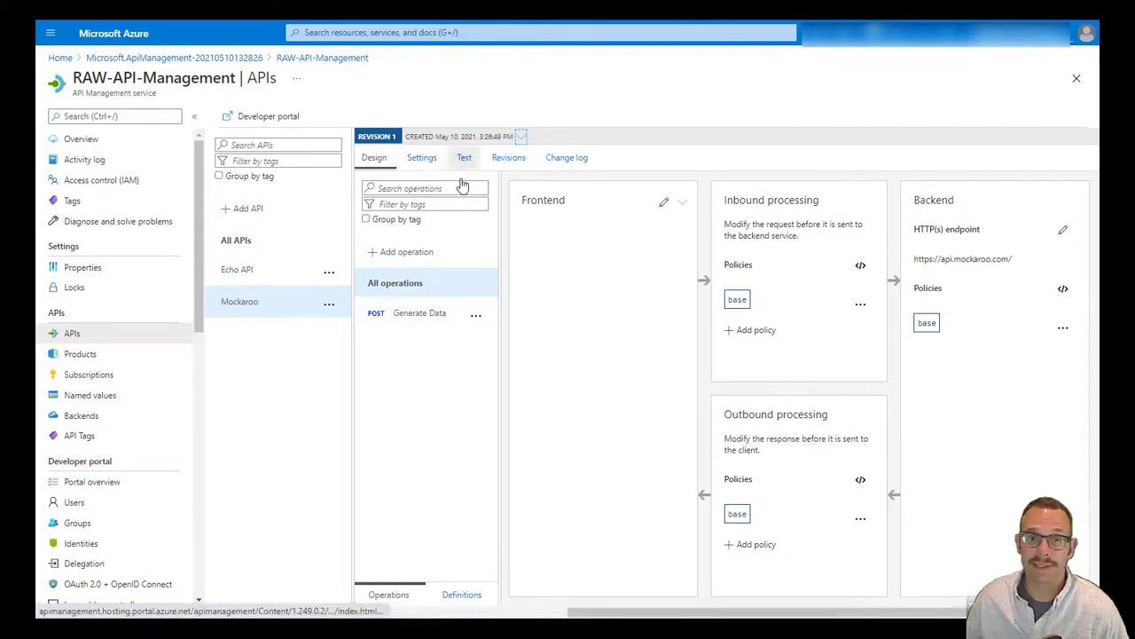
Open the Generate Data test console and set the array parameter to true
{"action": "left_click", "coordinate": [438, 313]}
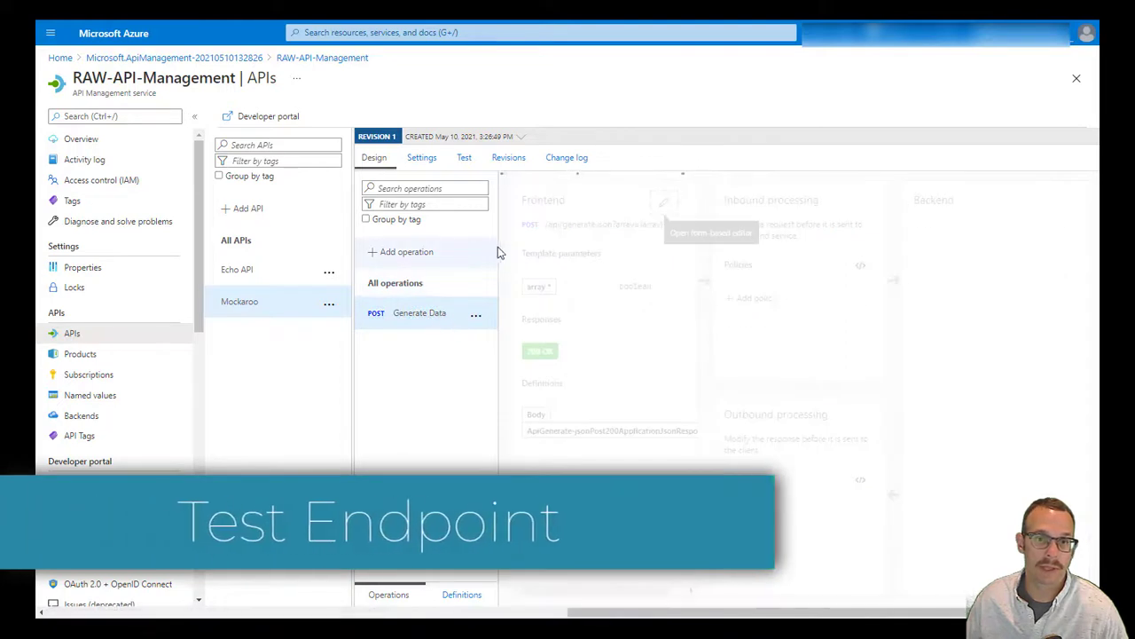
{"action": "left_click", "coordinate": [466, 158]}
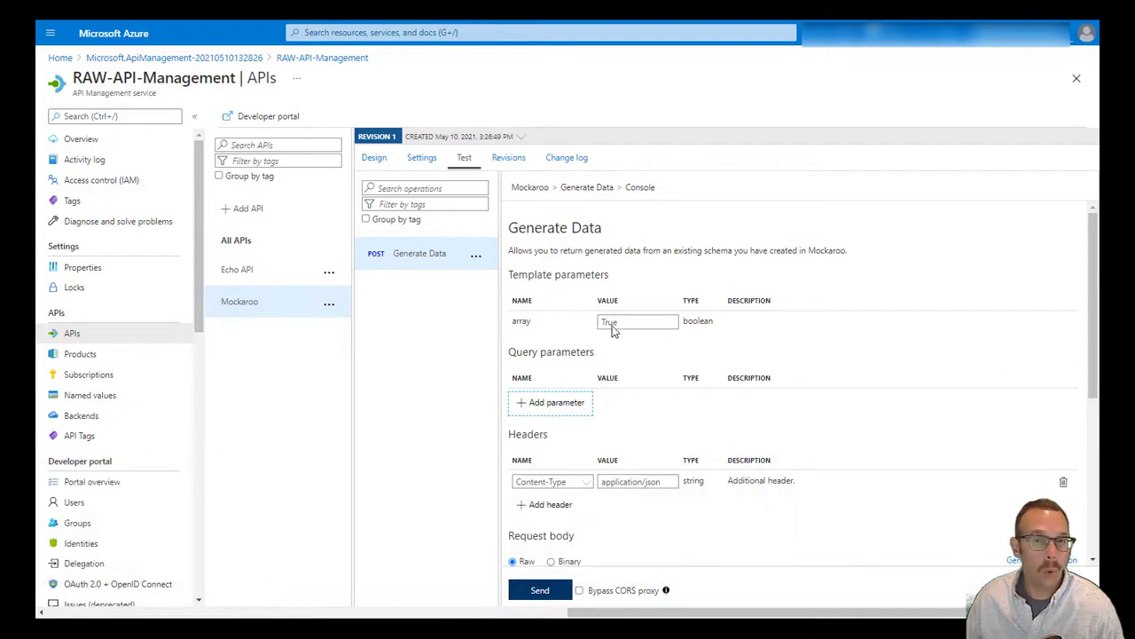
{"action": "double_click", "coordinate": [610, 324]}
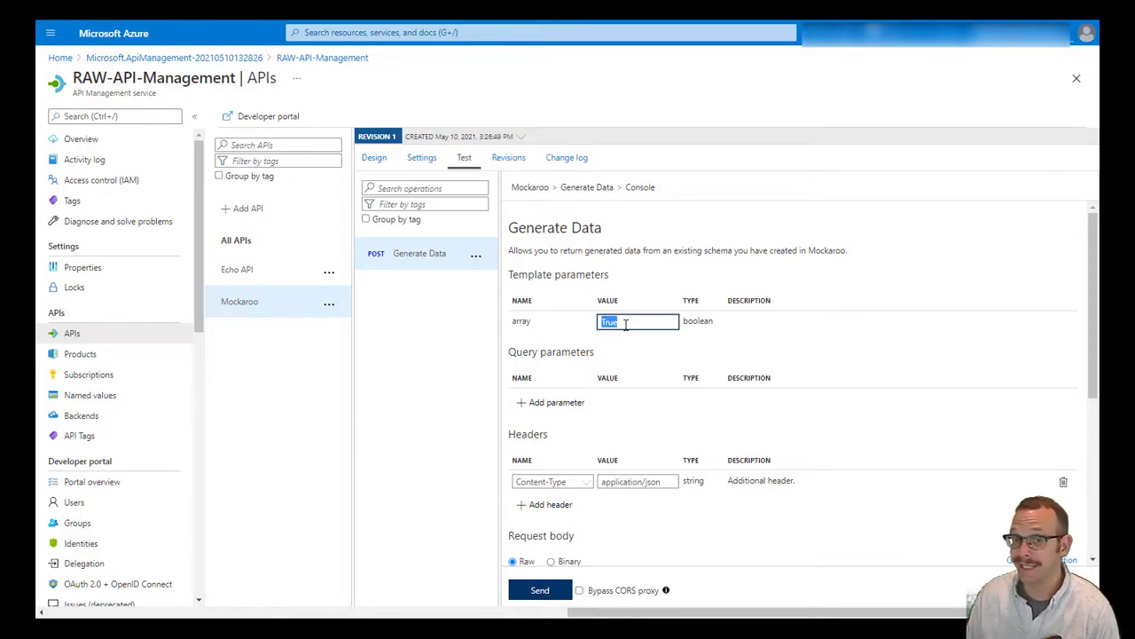
{"action": "type", "text": "true"}
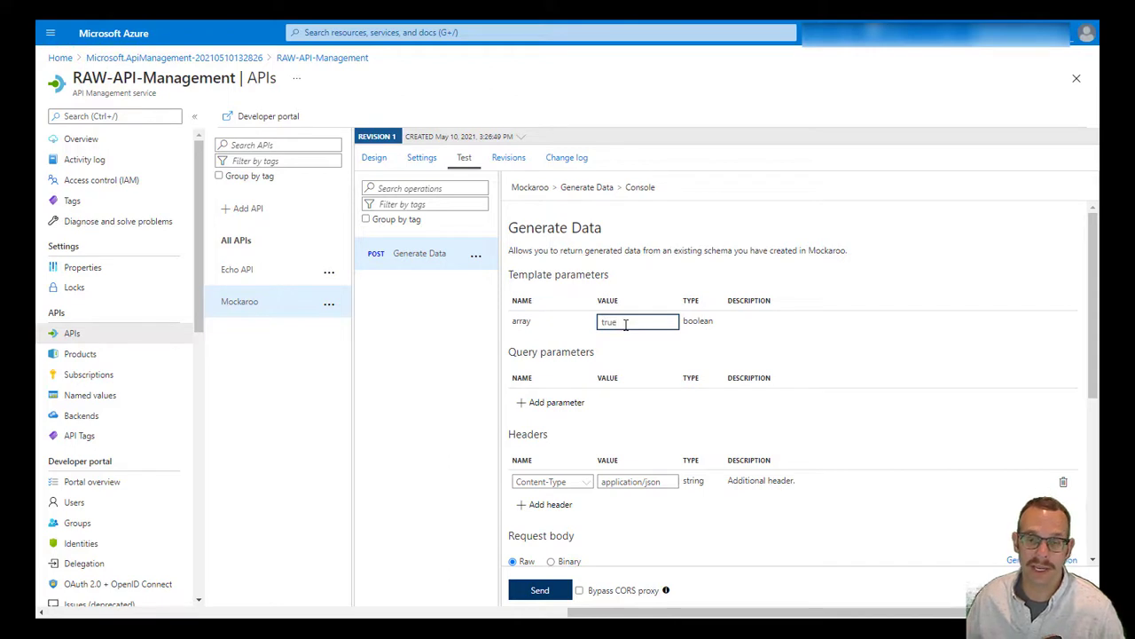
{"action": "scroll", "coordinate": [633, 398], "scroll_direction": "down", "scroll_amount": 1}
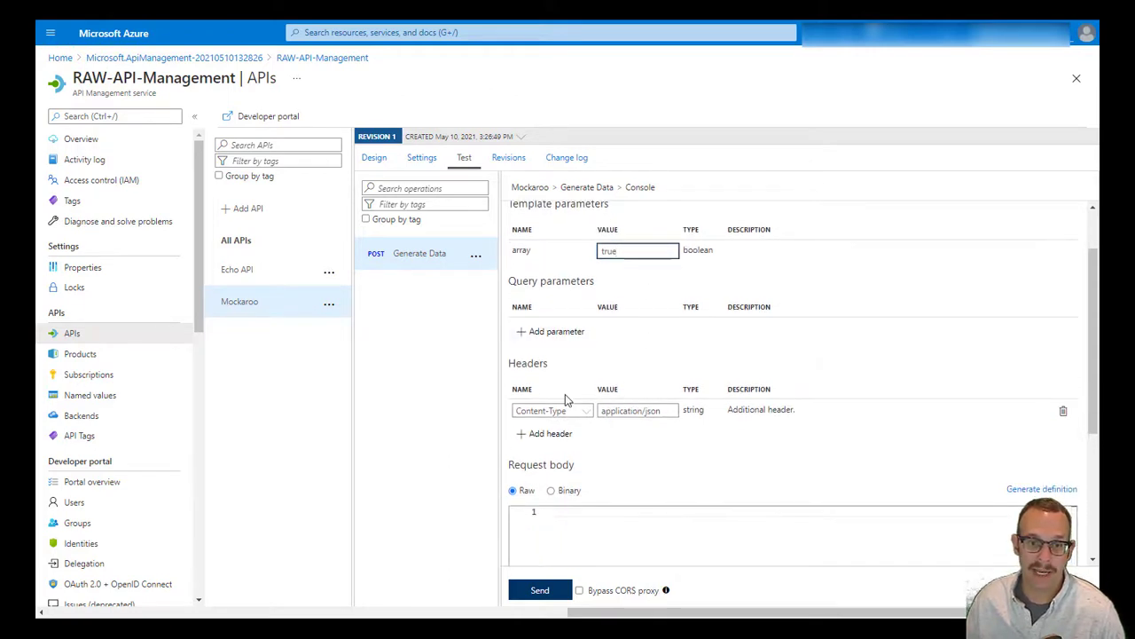
Send request body {"schema" : "Contacts"}, which fails with 500 'API Key required'
{"action": "left_click", "coordinate": [581, 543]}
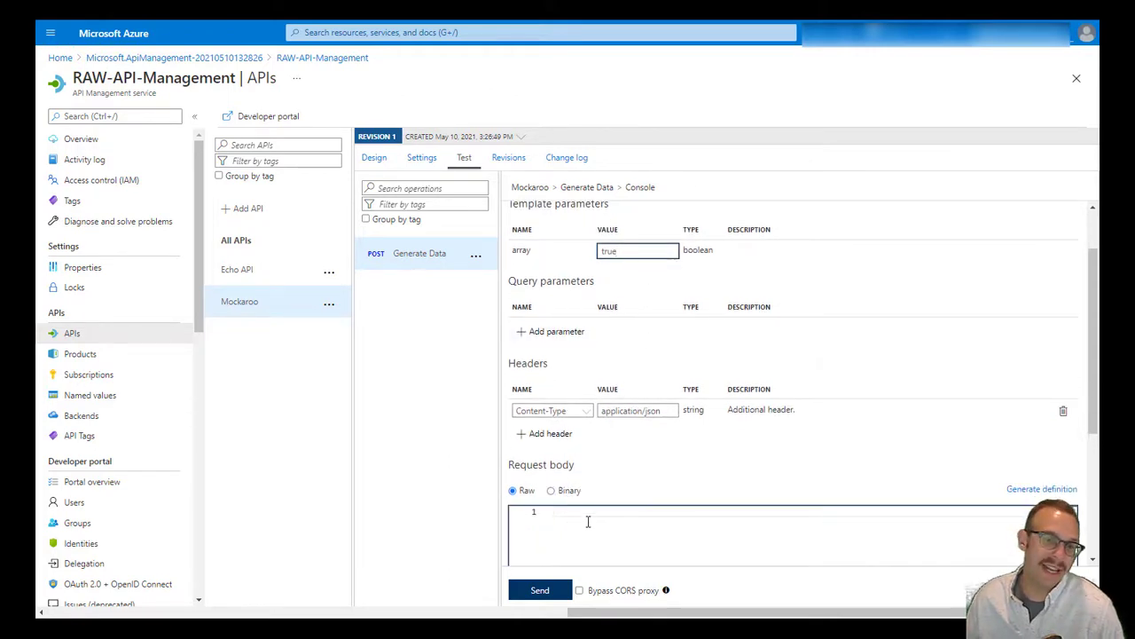
{"action": "left_click", "coordinate": [584, 515]}
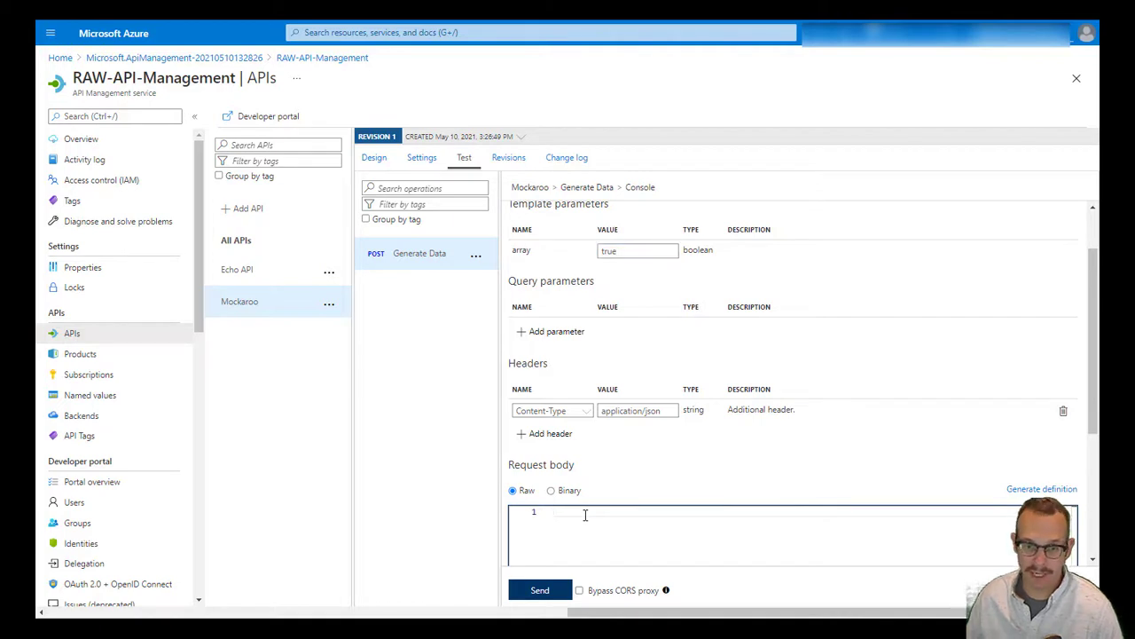
{"action": "type", "text": "{"}
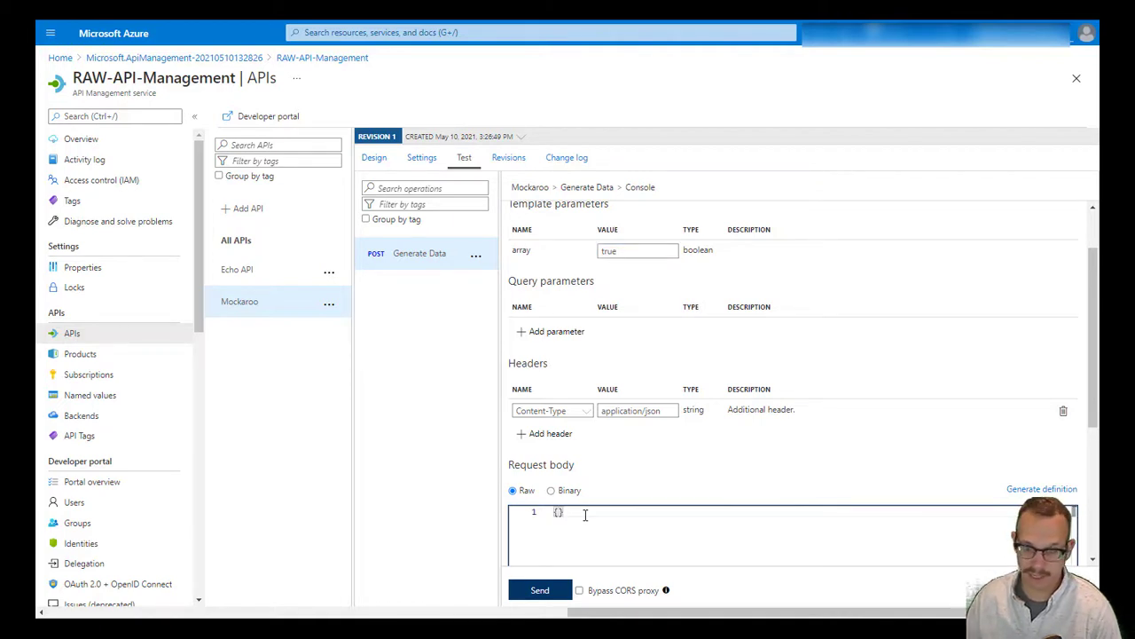
{"action": "key", "text": "Return"}
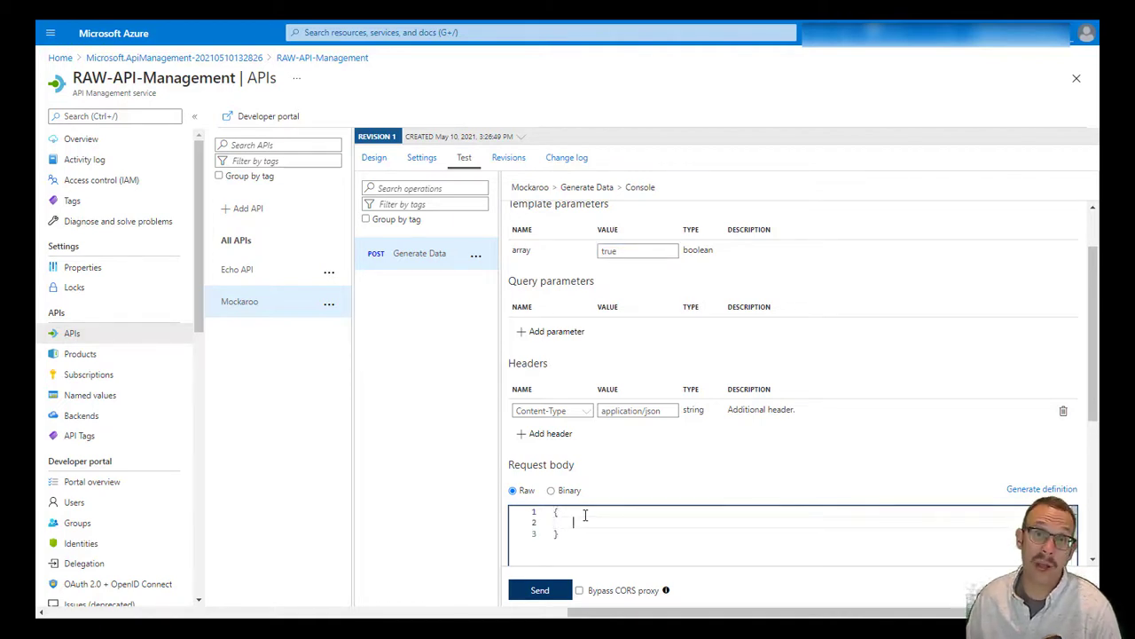
{"action": "type", "text": "\"schema\""}
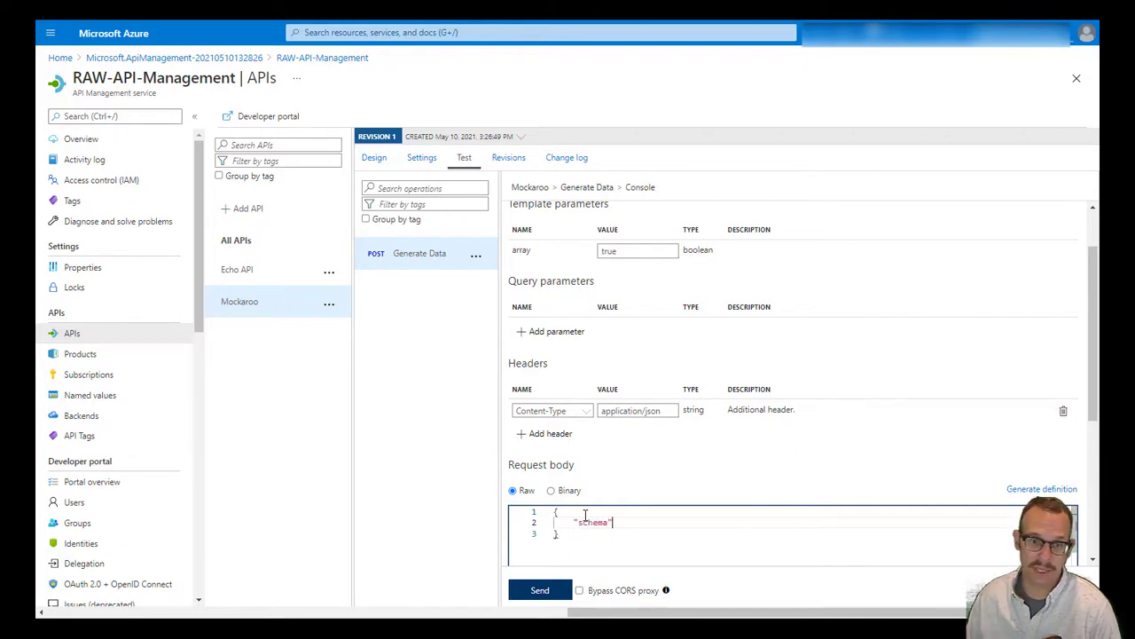
{"action": "type", "text": " : \"Contacts"}
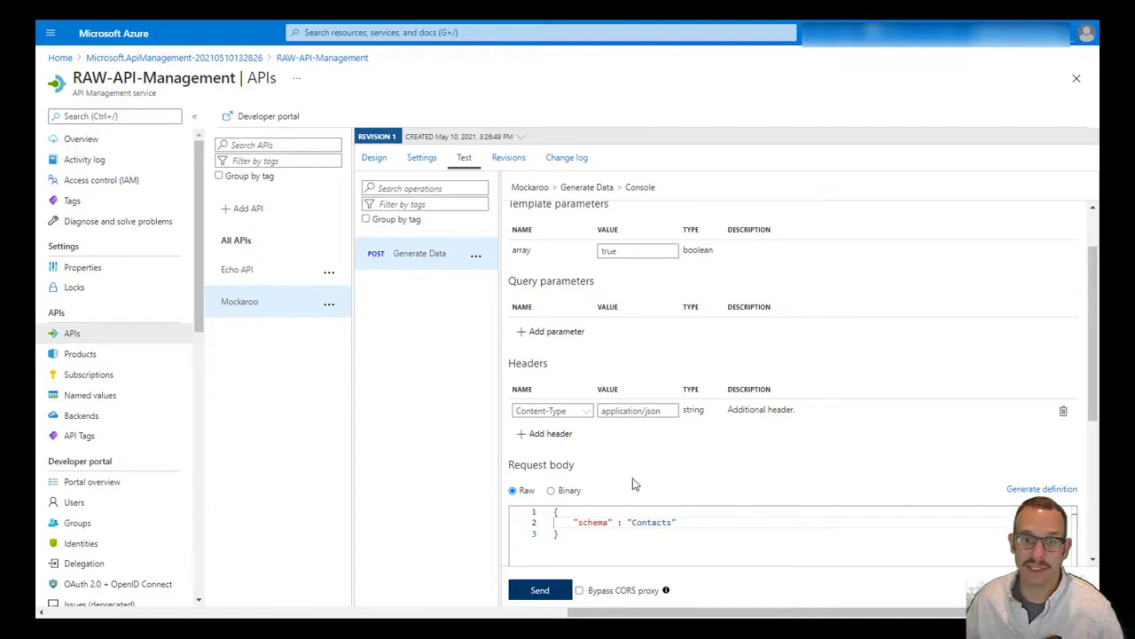
{"action": "scroll", "coordinate": [634, 482], "scroll_direction": "down", "scroll_amount": 3}
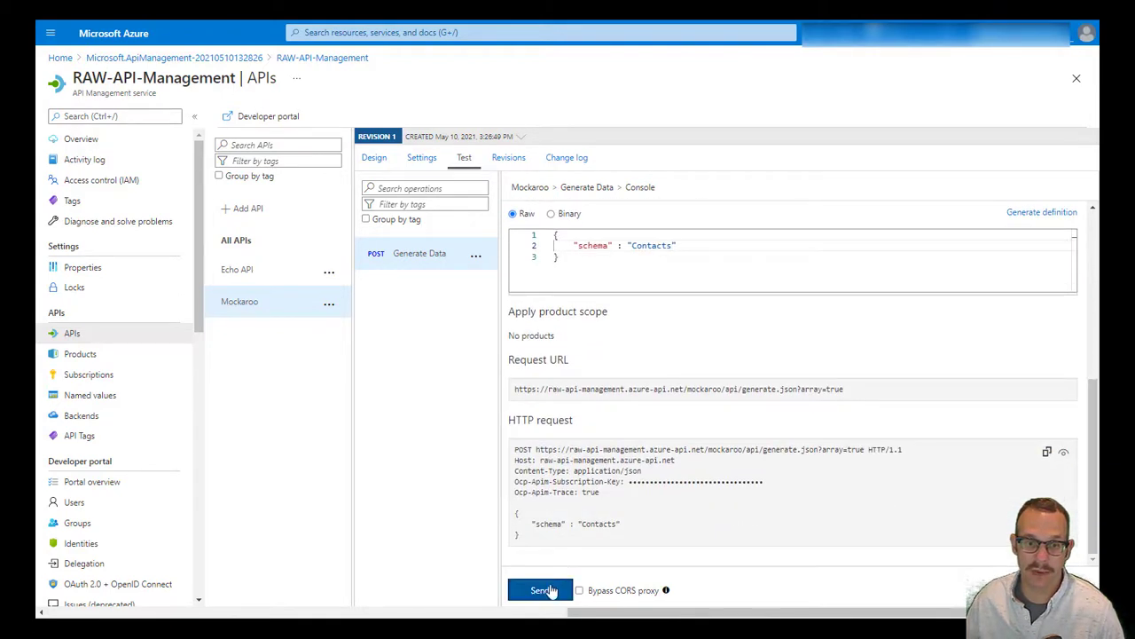
{"action": "left_click", "coordinate": [544, 593]}
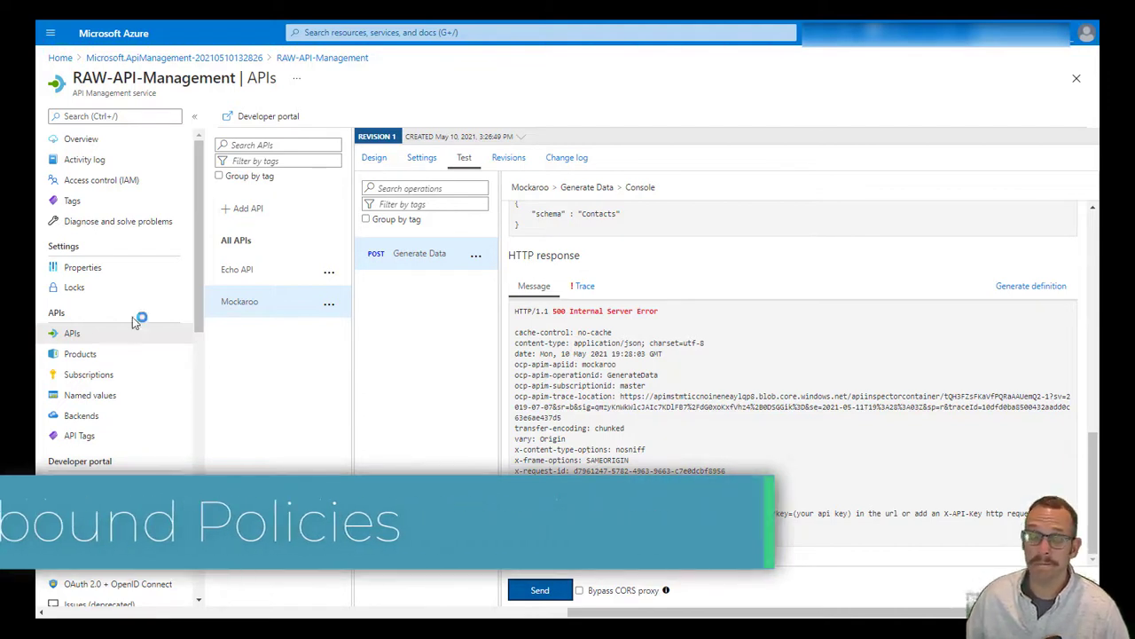
{"action": "left_click", "coordinate": [230, 302]}
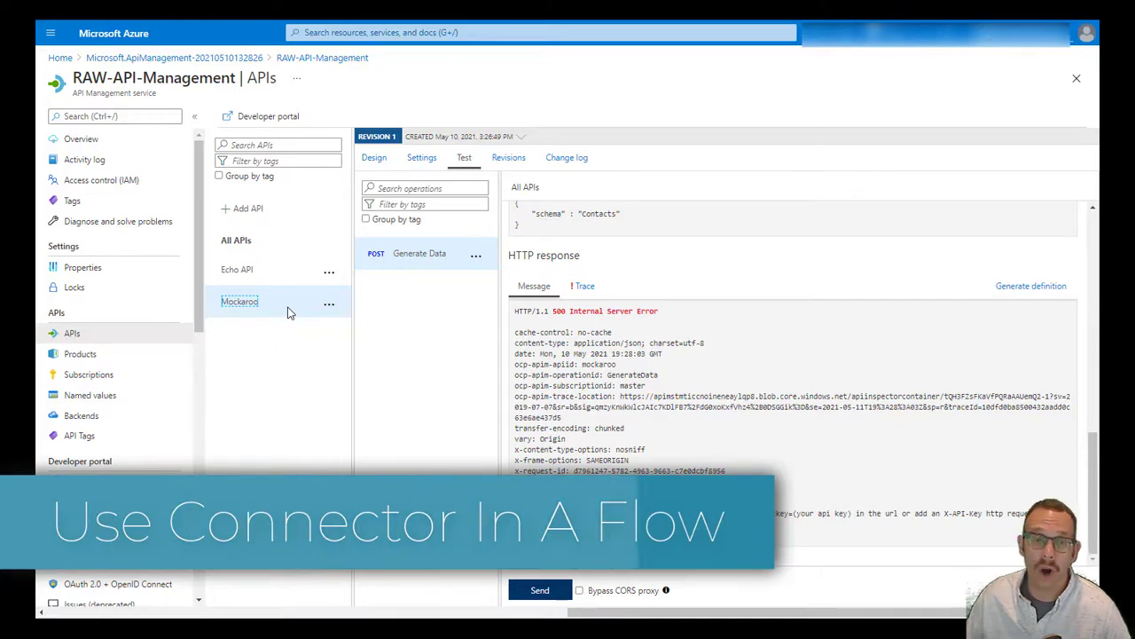
Add a Set headers policy to the Mockaroo API's inbound processing
{"action": "left_click", "coordinate": [365, 169]}
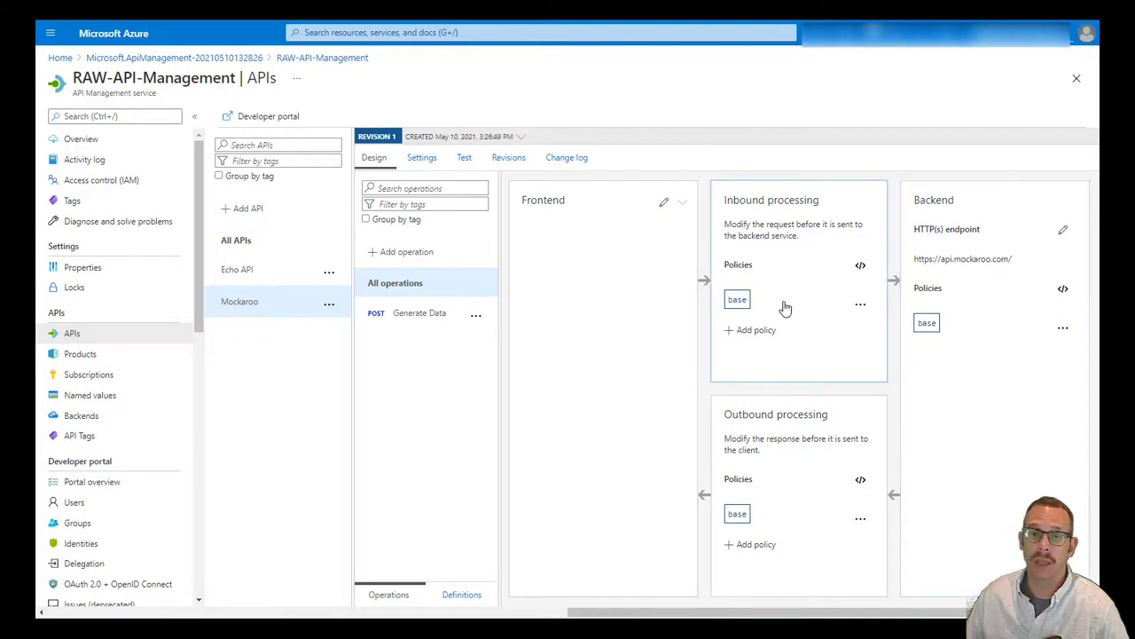
{"action": "left_click", "coordinate": [768, 331]}
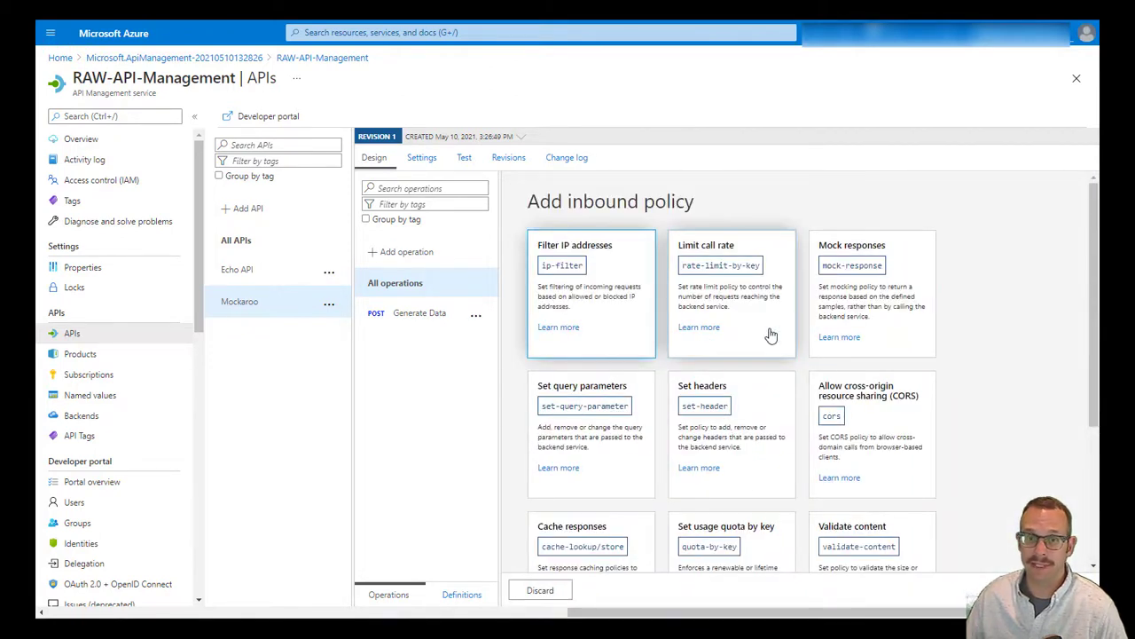
{"action": "left_click", "coordinate": [705, 406]}
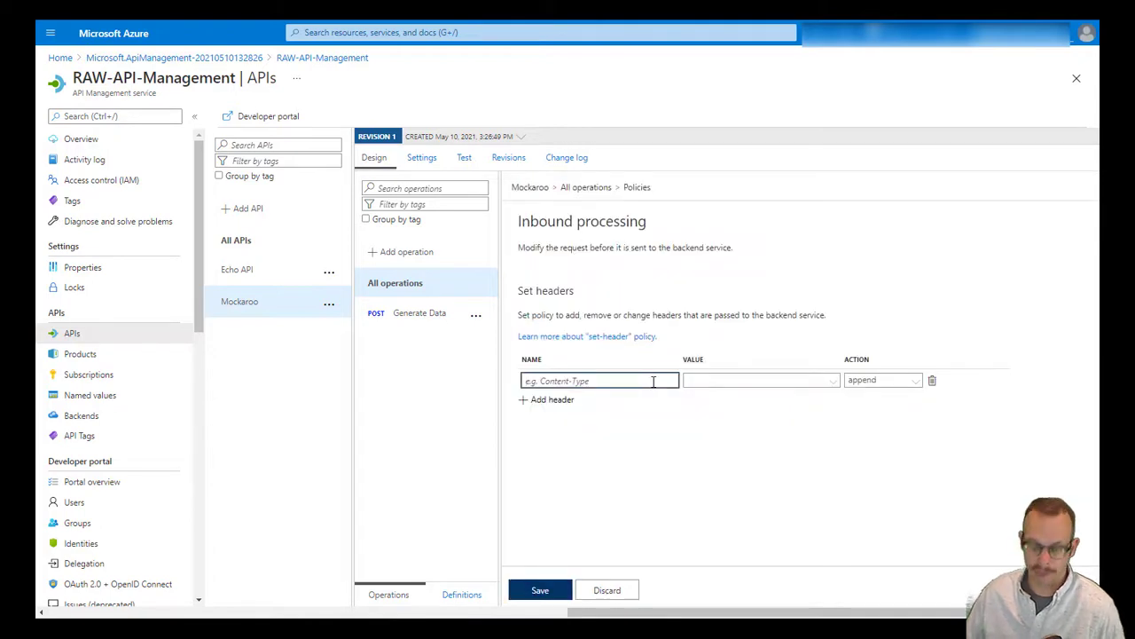
{"action": "key", "text": "ctrl+v"}
{"action": "key", "text": "ctrl+a"}
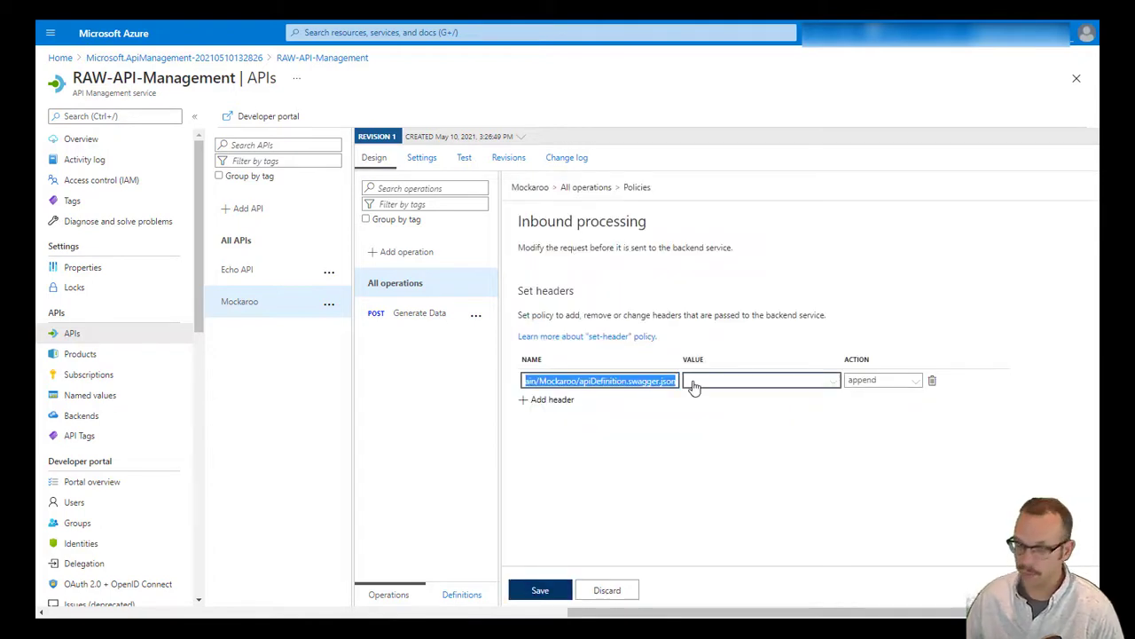
{"action": "key", "text": "BackSpace"}
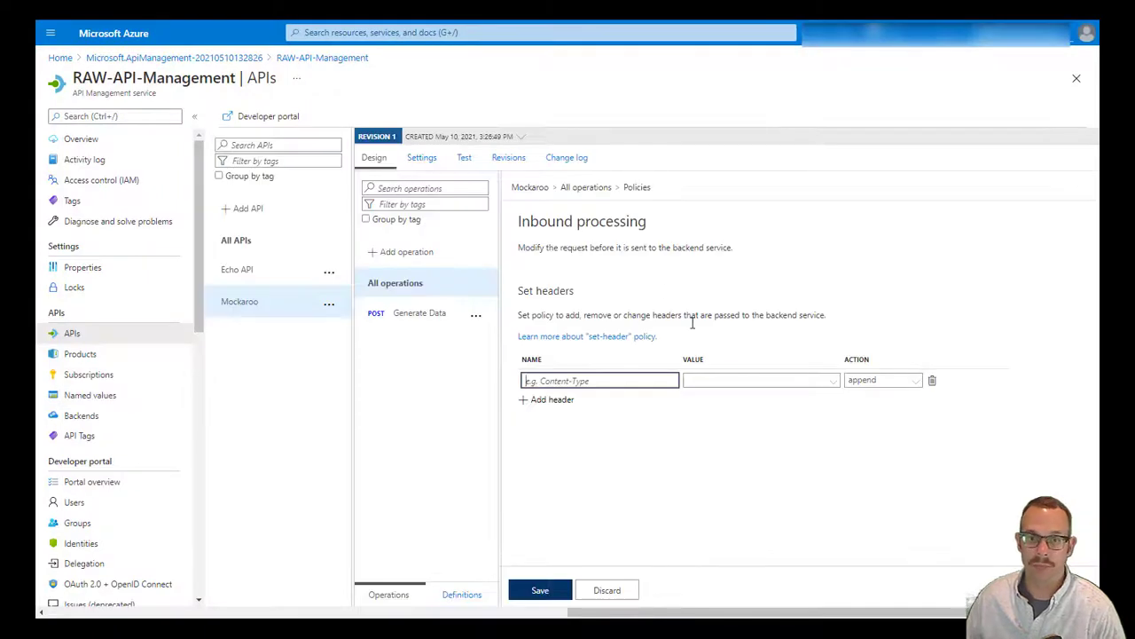
{"action": "key", "text": "ctrl+v"}
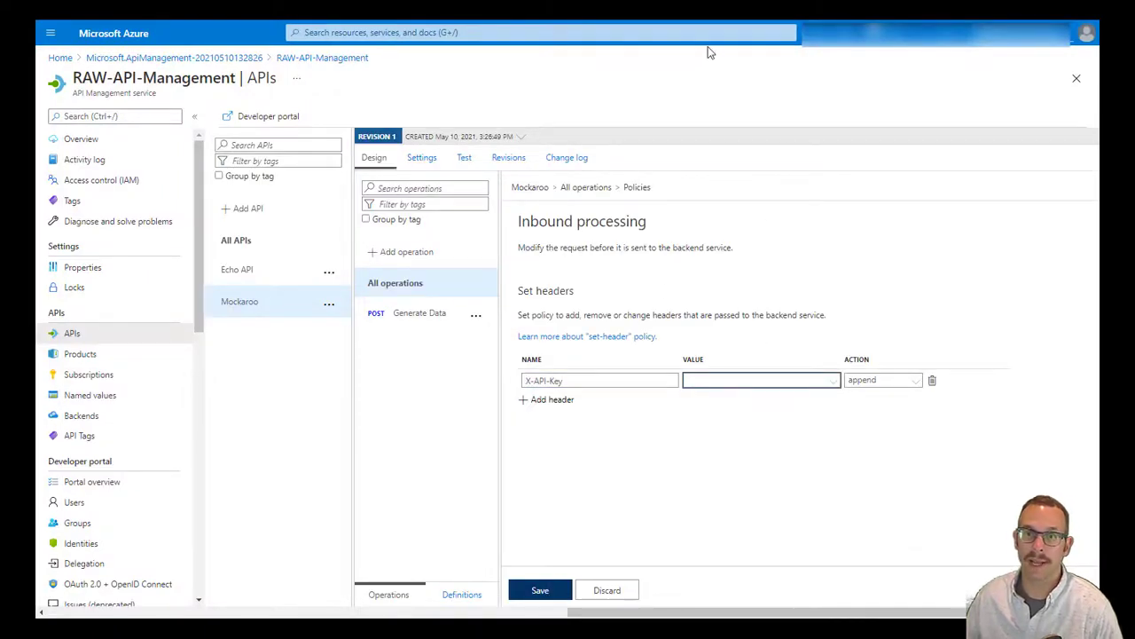
{"action": "key", "text": "ctrl+Tab"}
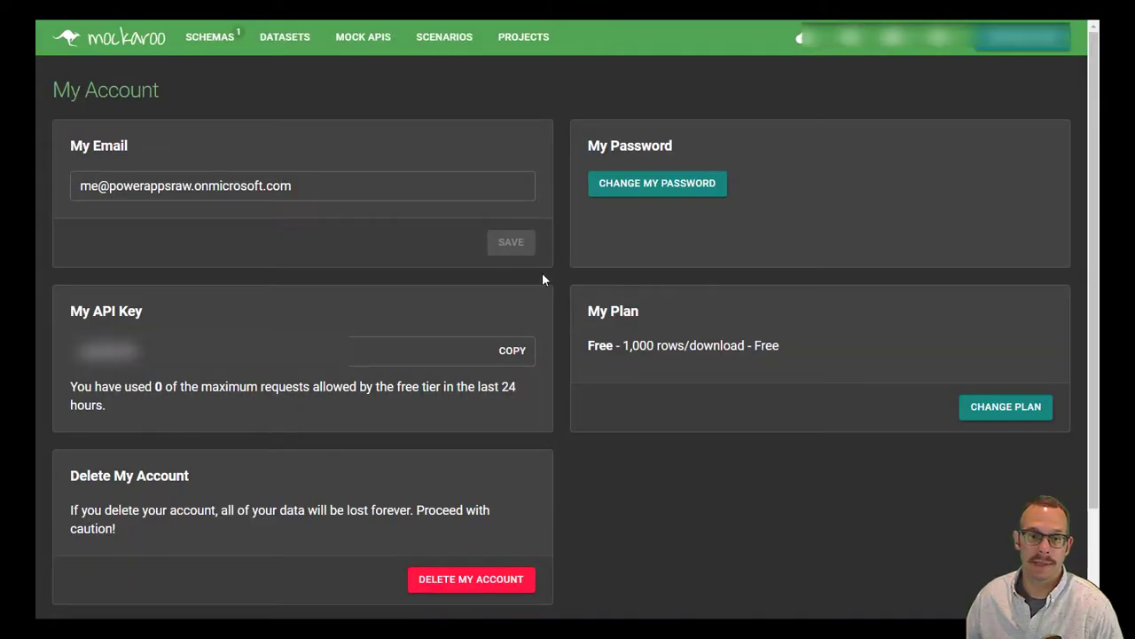
{"action": "left_click", "coordinate": [512, 350]}
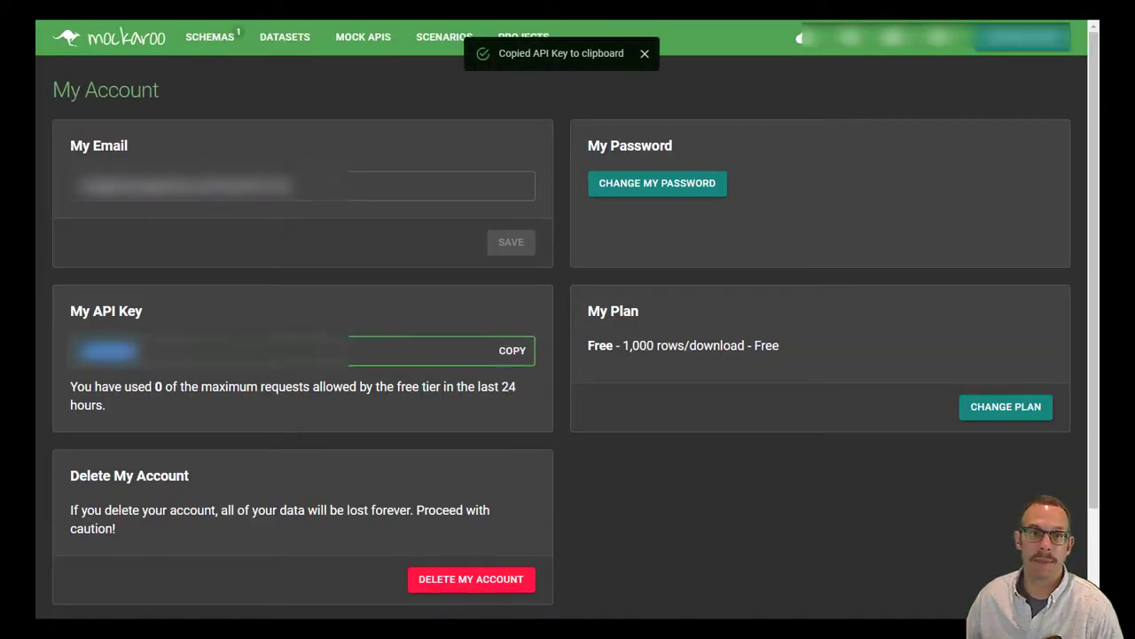
{"action": "key", "text": "ctrl+shift+Tab"}
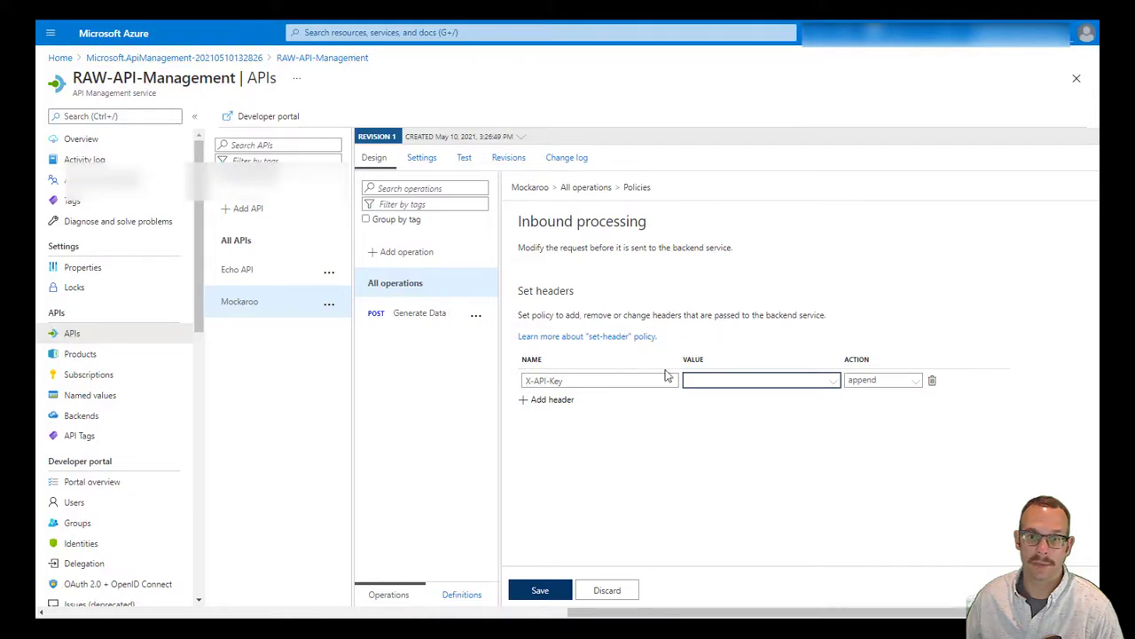
Set the X-API-Key header value to the copied Mockaroo API key and save the policy
{"action": "left_click", "coordinate": [708, 388]}
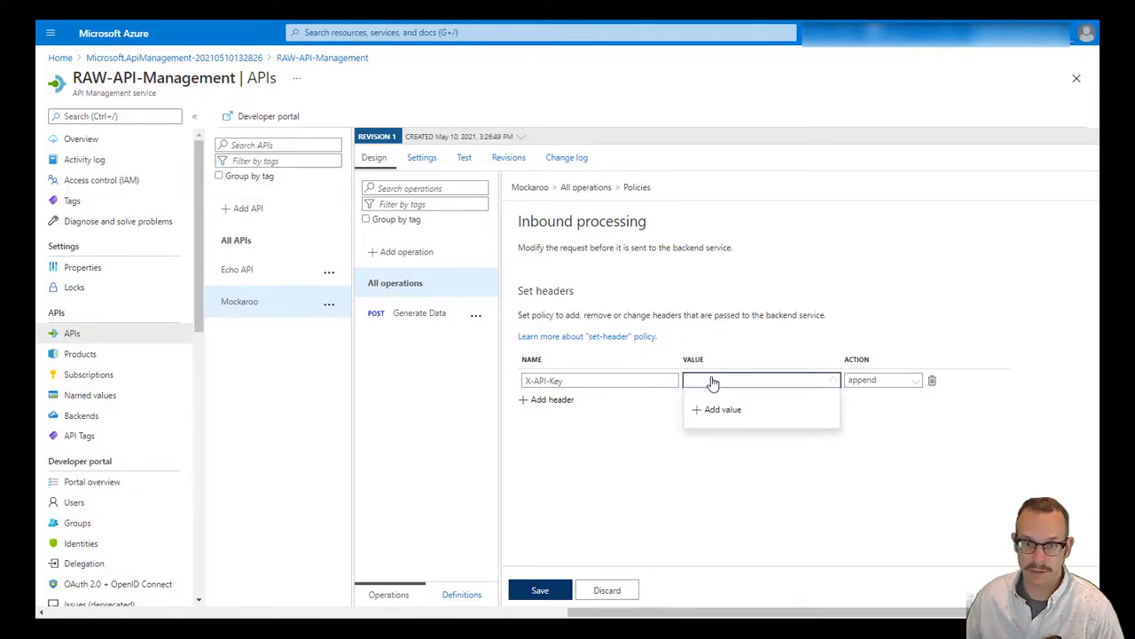
{"action": "left_click", "coordinate": [723, 410]}
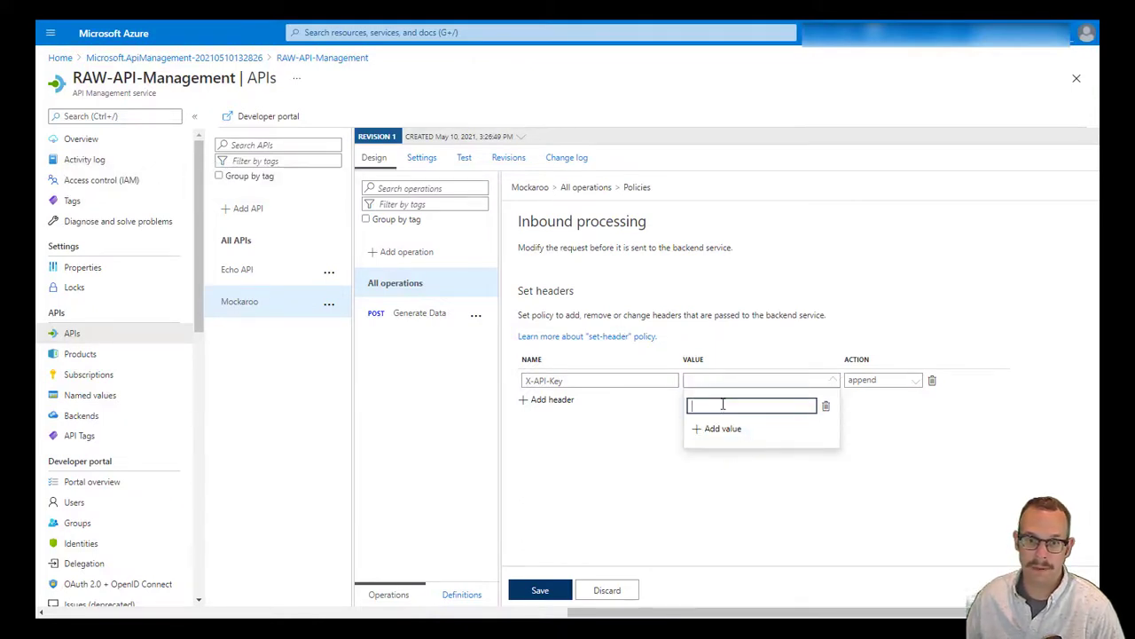
{"action": "key", "text": "ctrl+v"}
{"action": "left_click", "coordinate": [662, 435]}
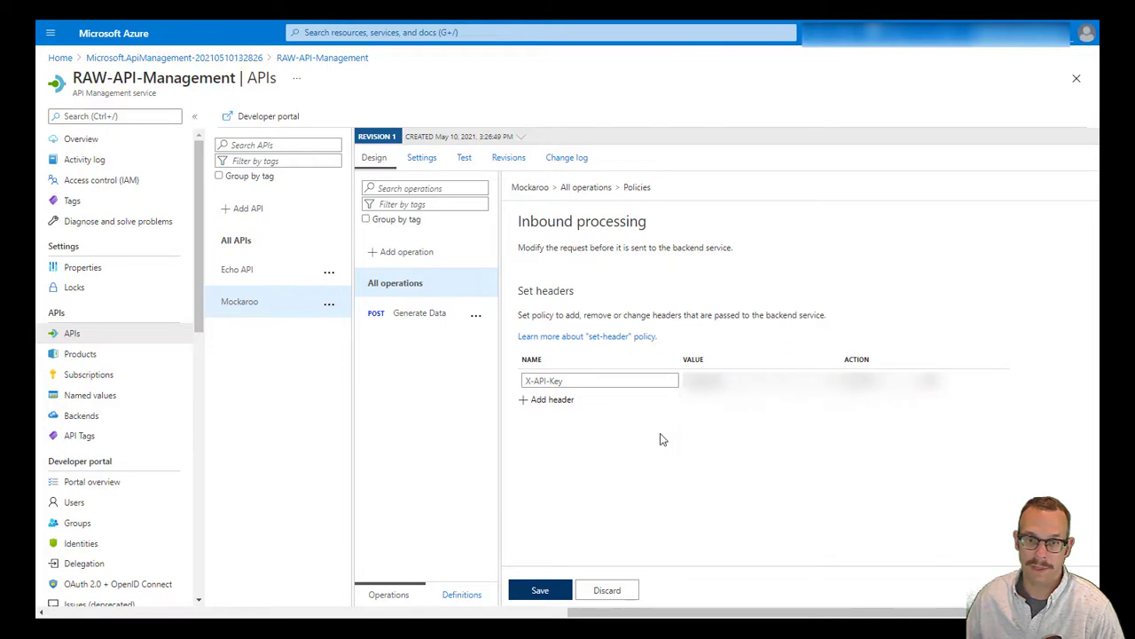
{"action": "left_click", "coordinate": [543, 589]}
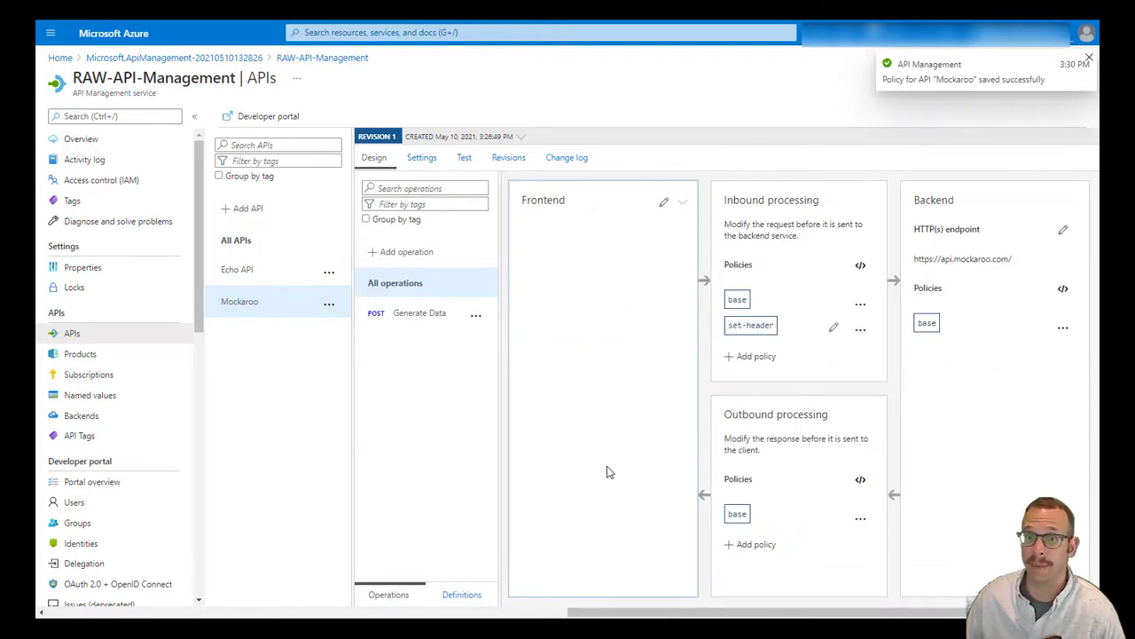
{"action": "left_click", "coordinate": [465, 164]}
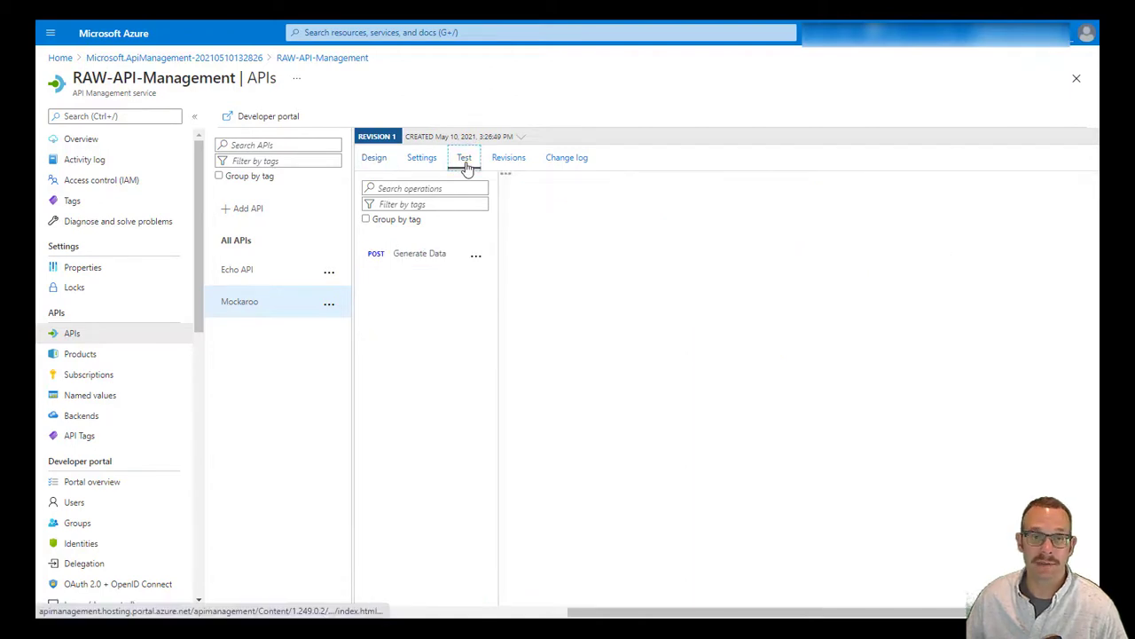
Enter {"schema" : "Contacts"} as the Generate Data test request body
{"action": "left_click", "coordinate": [423, 257]}
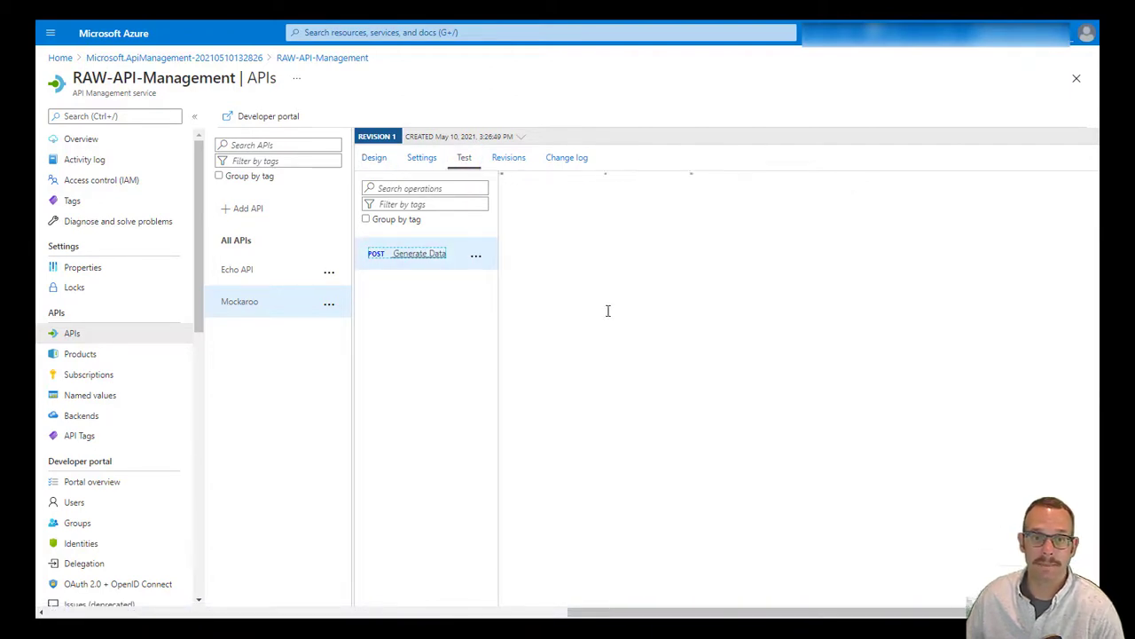
{"action": "left_click", "coordinate": [609, 325]}
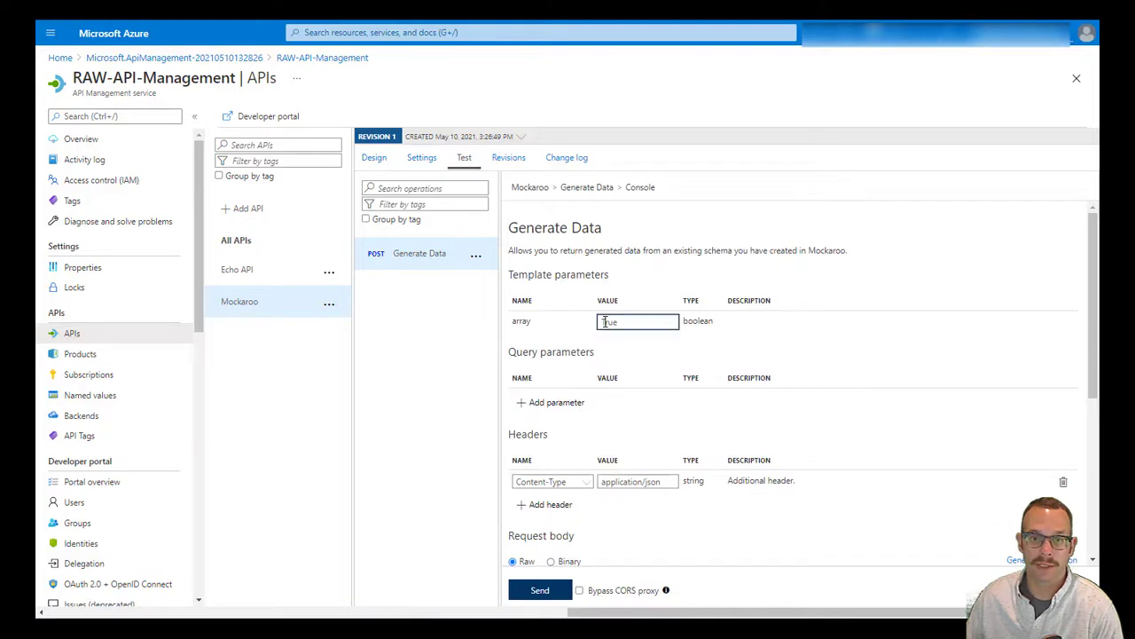
{"action": "scroll", "coordinate": [626, 315], "scroll_direction": "down", "scroll_amount": 5}
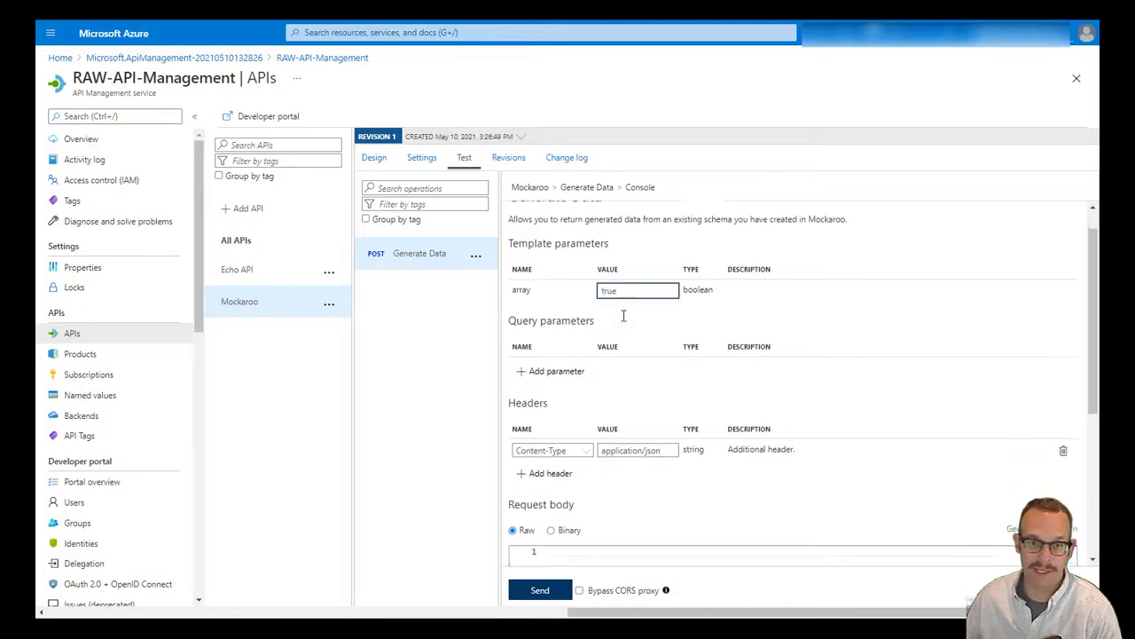
{"action": "left_click", "coordinate": [593, 307]}
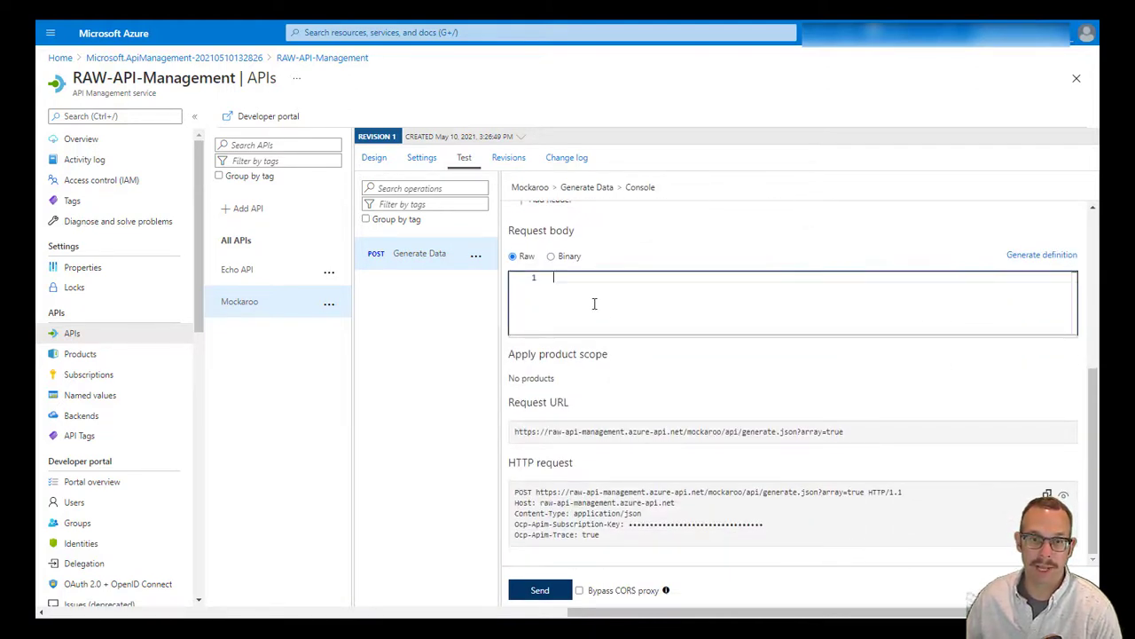
{"action": "type", "text": "{"}
{"action": "key", "text": "Return"}
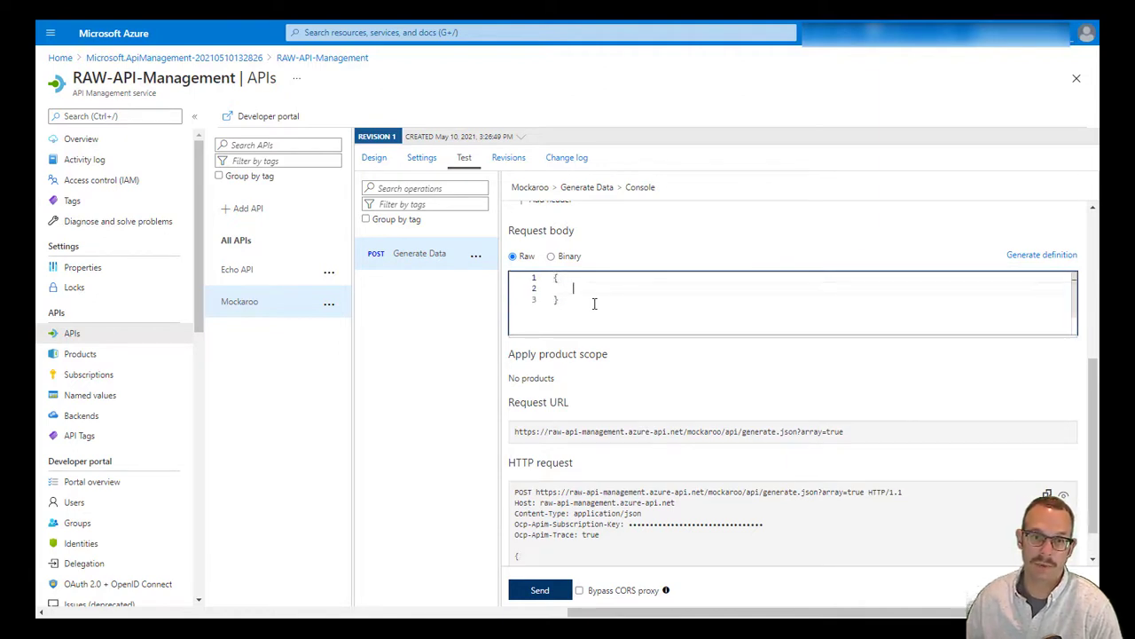
{"action": "type", "text": "\"schema\""}
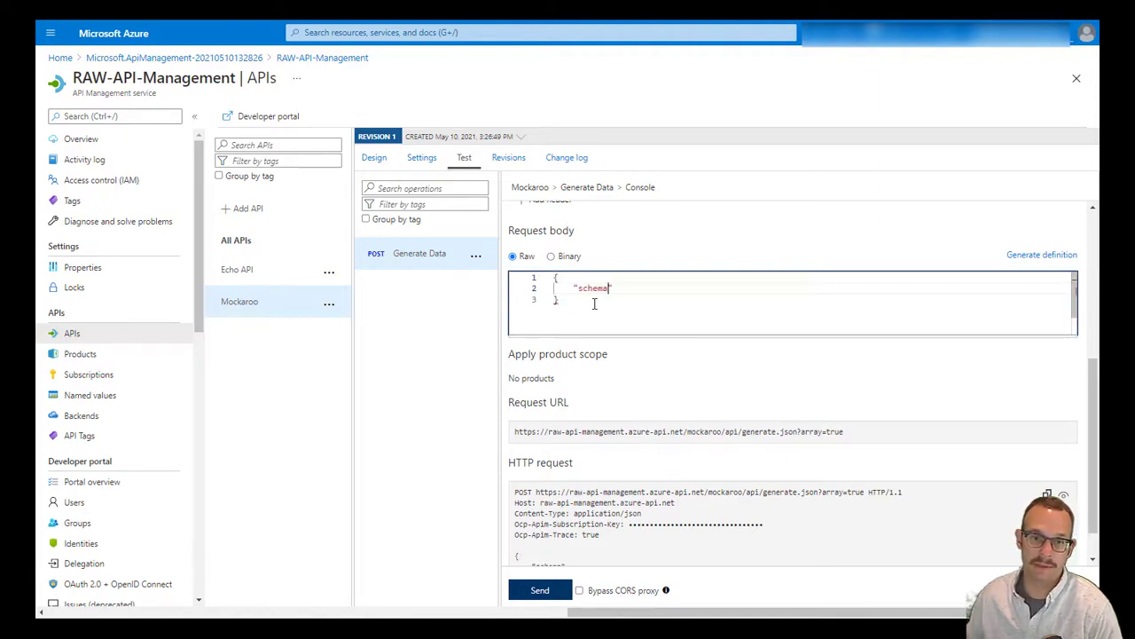
{"action": "type", "text": " : \"cont"}
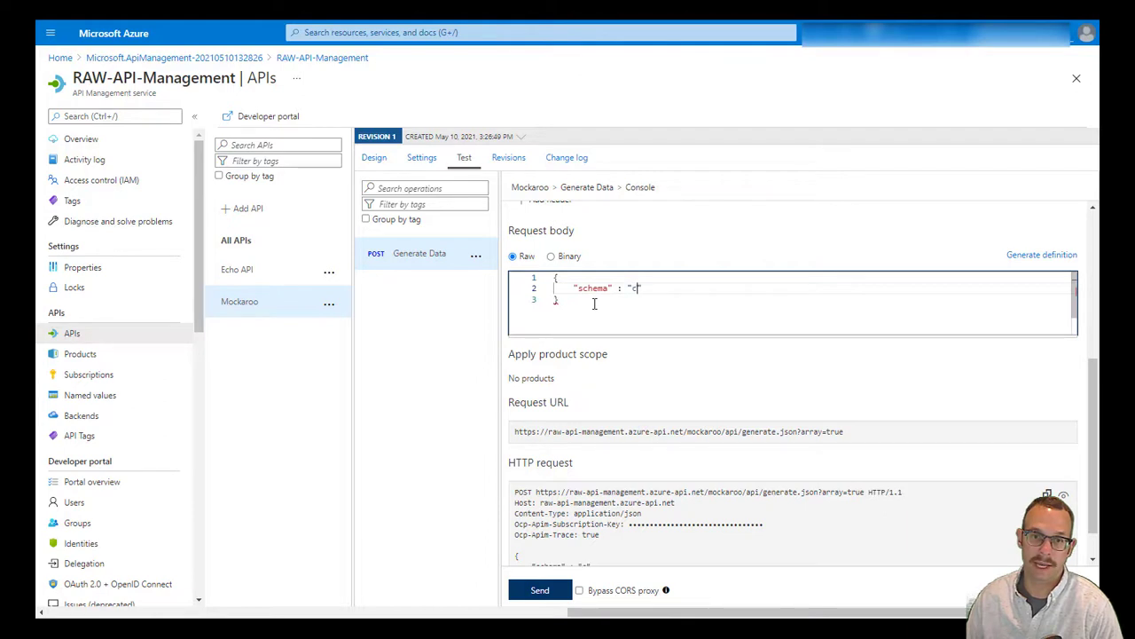
{"action": "key", "text": "BackSpace"}
{"action": "key", "text": "BackSpace"}
{"action": "key", "text": "BackSpace"}
{"action": "key", "text": "BackSpace"}
{"action": "type", "text": "Contacts"}
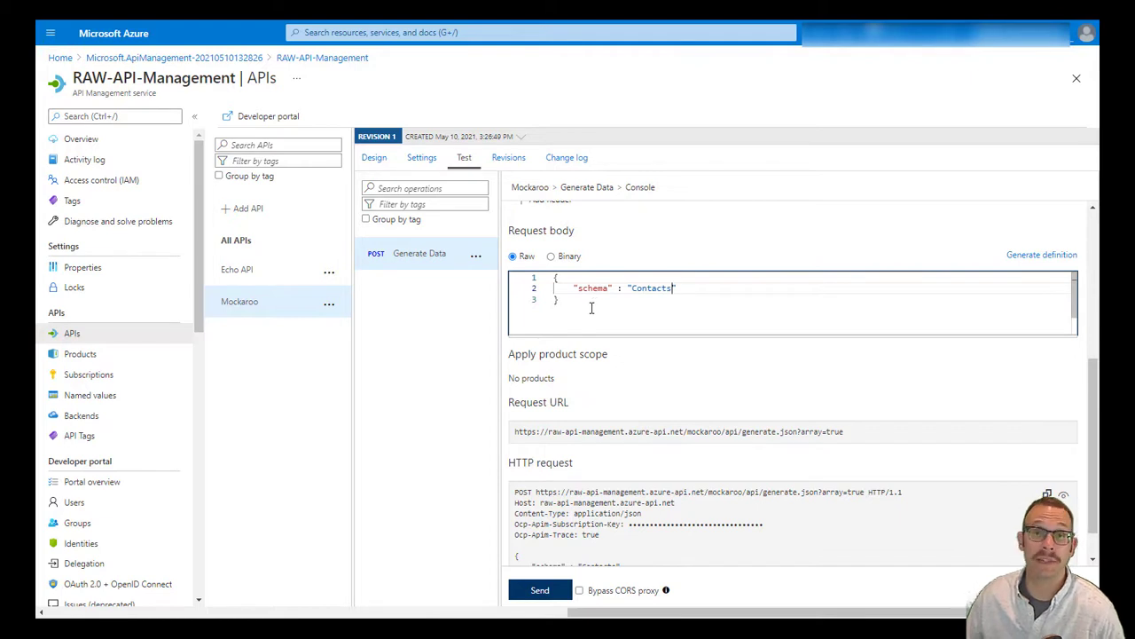
Send the request and inspect the contact records in the 200 OK response
{"action": "left_click", "coordinate": [539, 590]}
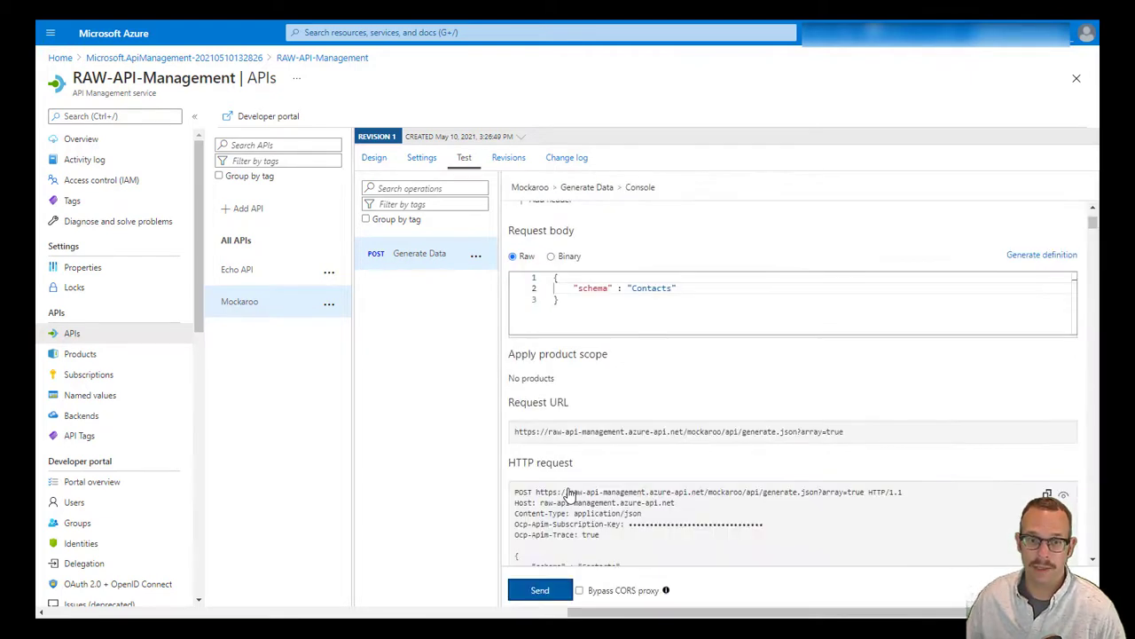
{"action": "scroll", "coordinate": [1081, 299], "scroll_direction": "down", "scroll_amount": 5}
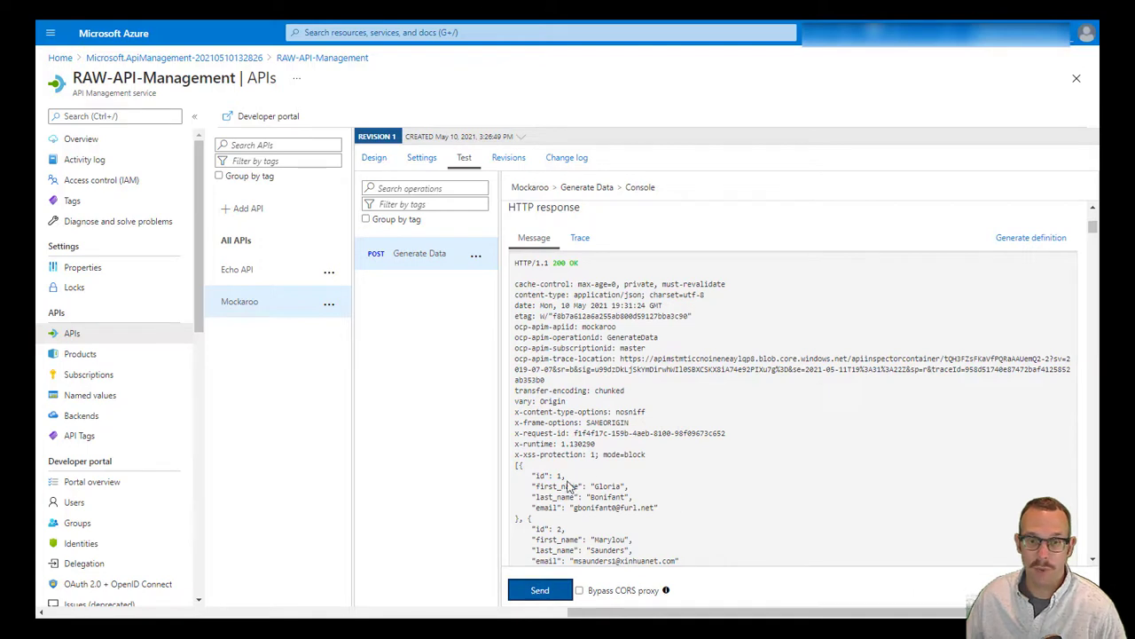
{"action": "left_click_drag", "start_coordinate": [560, 486], "coordinate": [625, 531]}
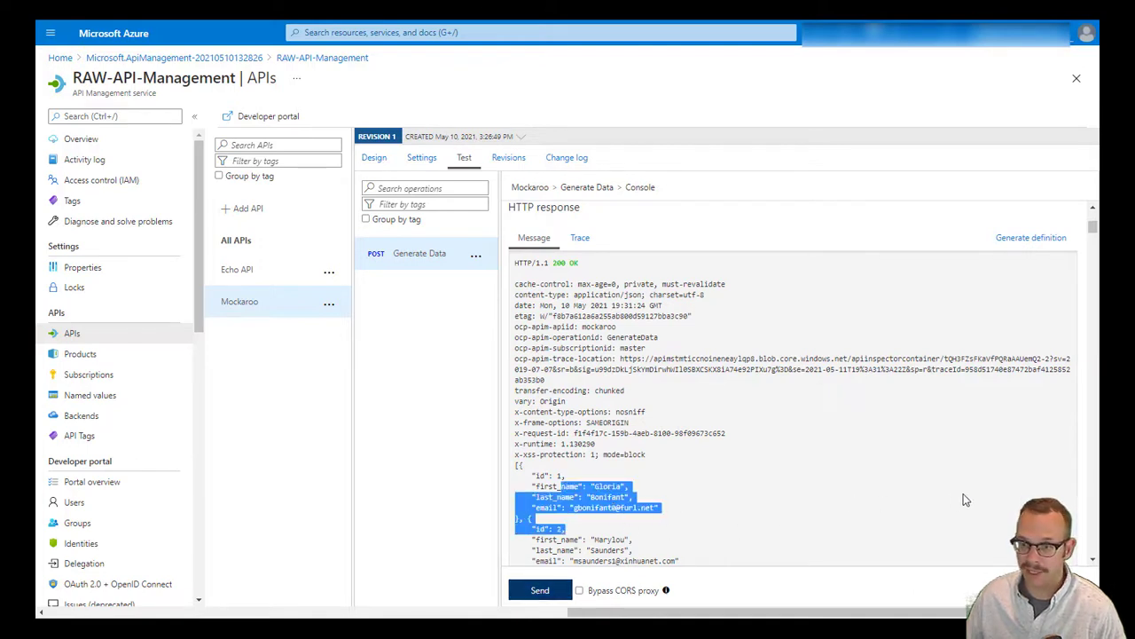
{"action": "left_click_drag", "start_coordinate": [1094, 232], "coordinate": [1094, 213]}
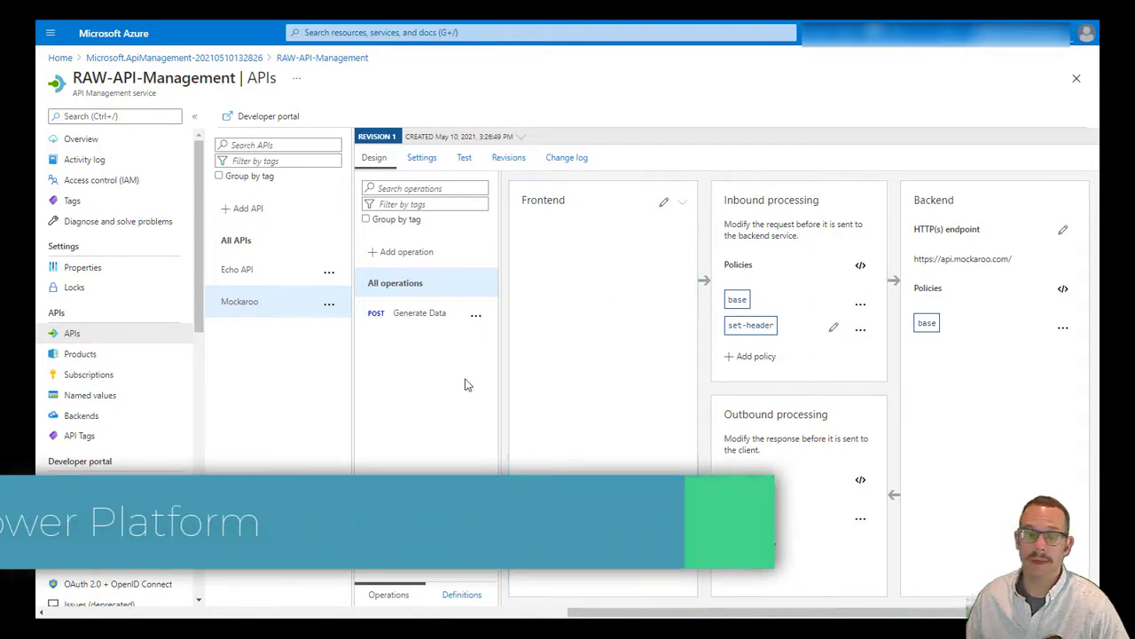
Export the Mockaroo API as a Power Apps and Power Automate connector with display name 'Mockaroo'
{"action": "left_click", "coordinate": [329, 305]}
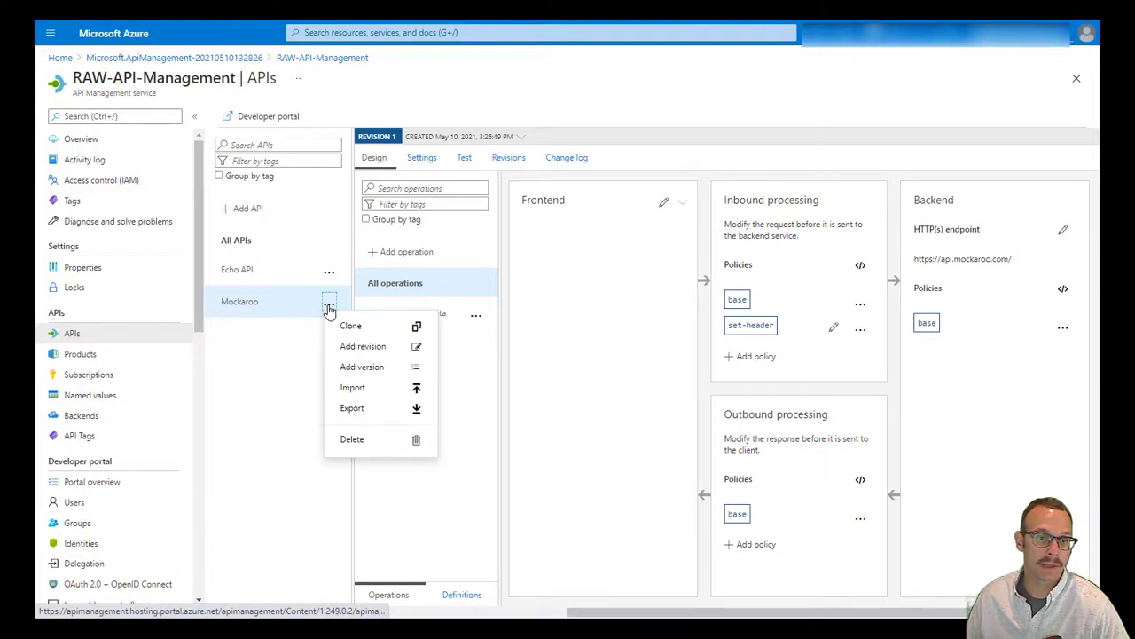
{"action": "left_click", "coordinate": [376, 410]}
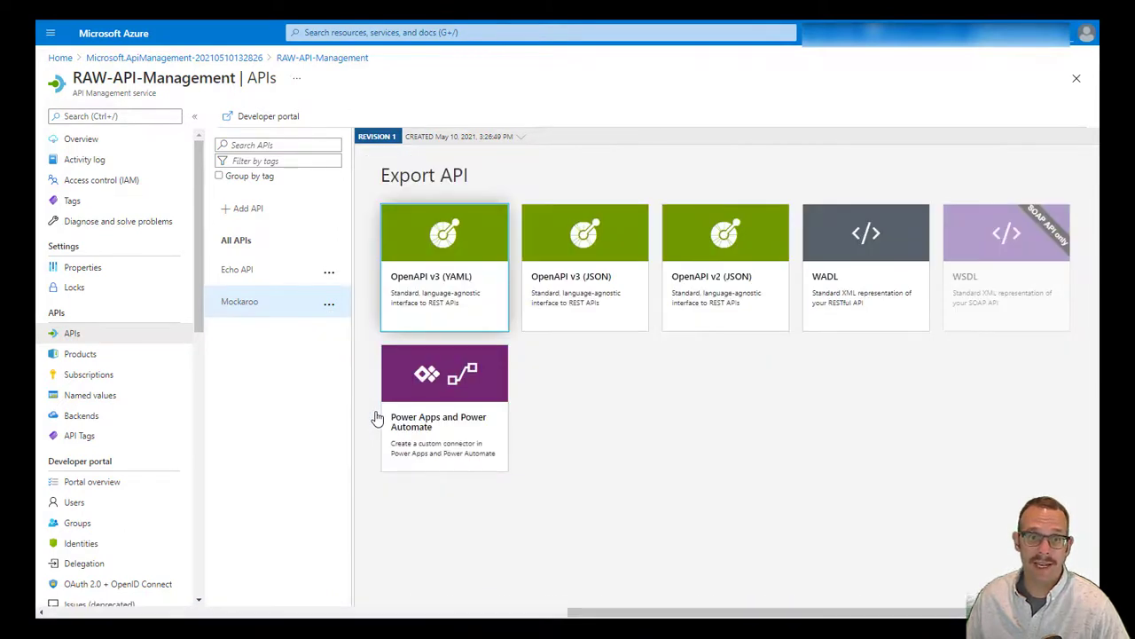
{"action": "left_click", "coordinate": [436, 443]}
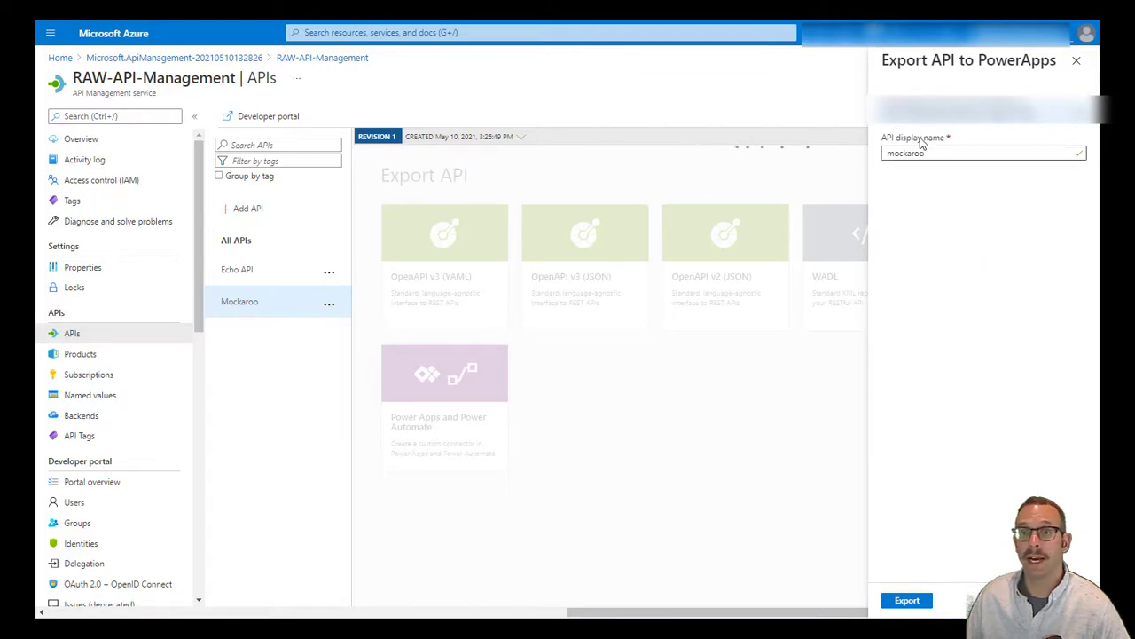
{"action": "left_click", "coordinate": [951, 155]}
{"action": "key", "text": "Home"}
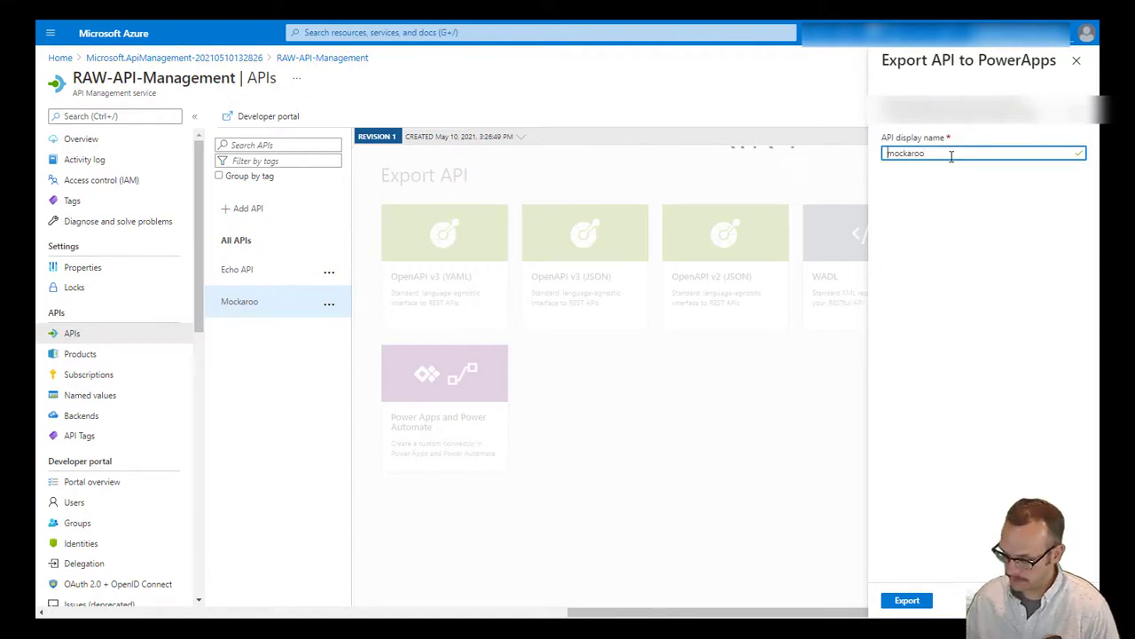
{"action": "key", "text": "Delete"}
{"action": "type", "text": "M"}
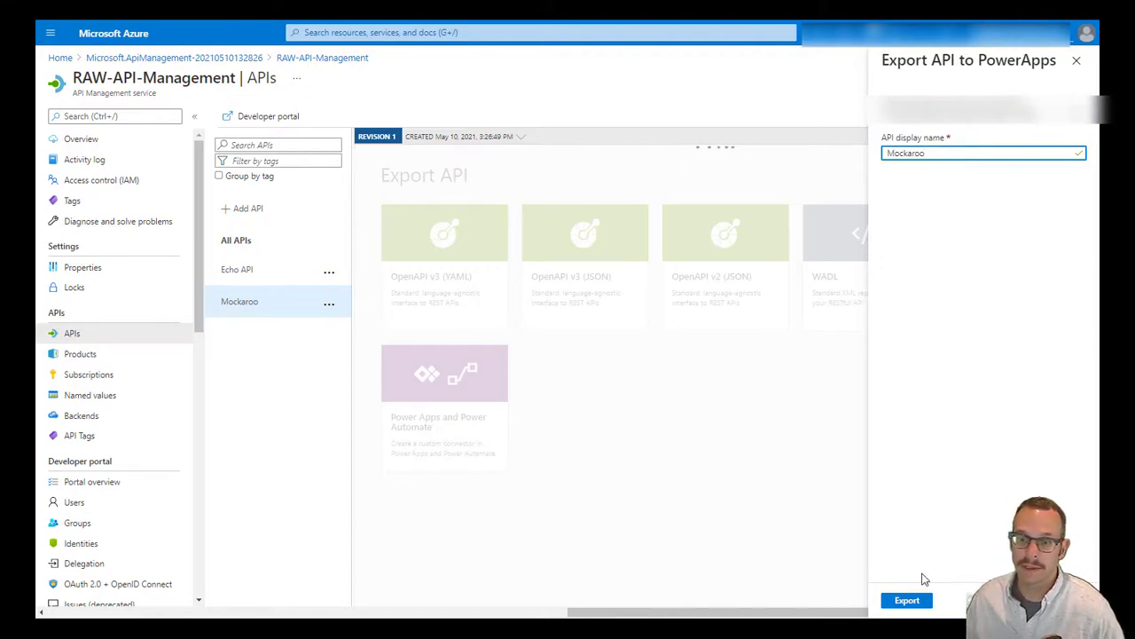
{"action": "left_click", "coordinate": [907, 602]}
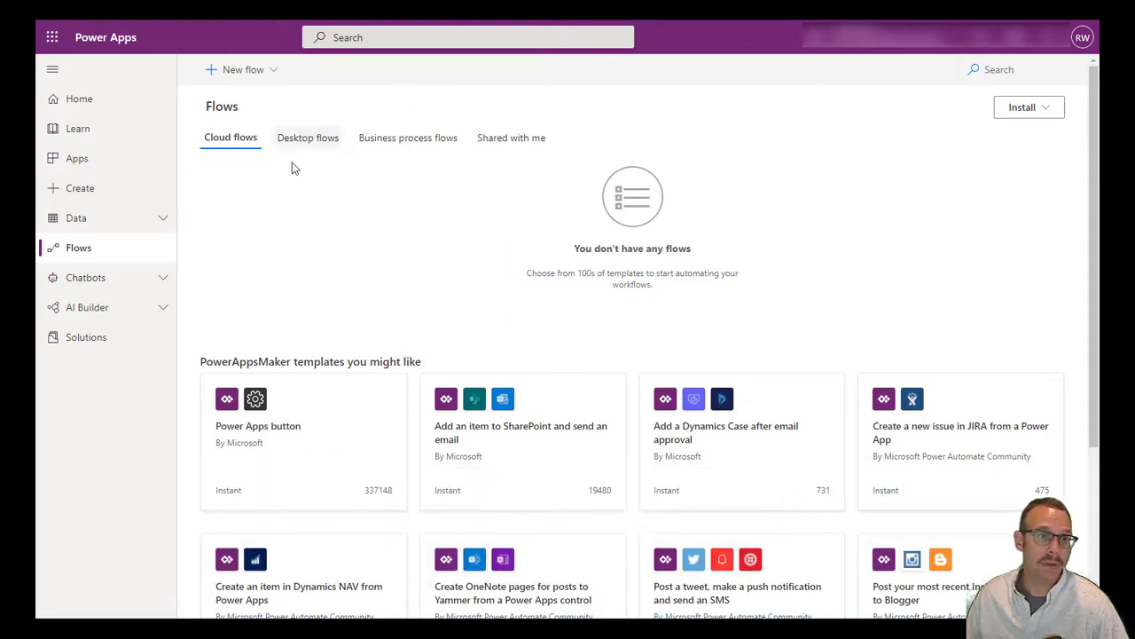
Check that Mockaroo is listed under Data > Custom Connectors, then go back to Flows
{"action": "left_click", "coordinate": [157, 220]}
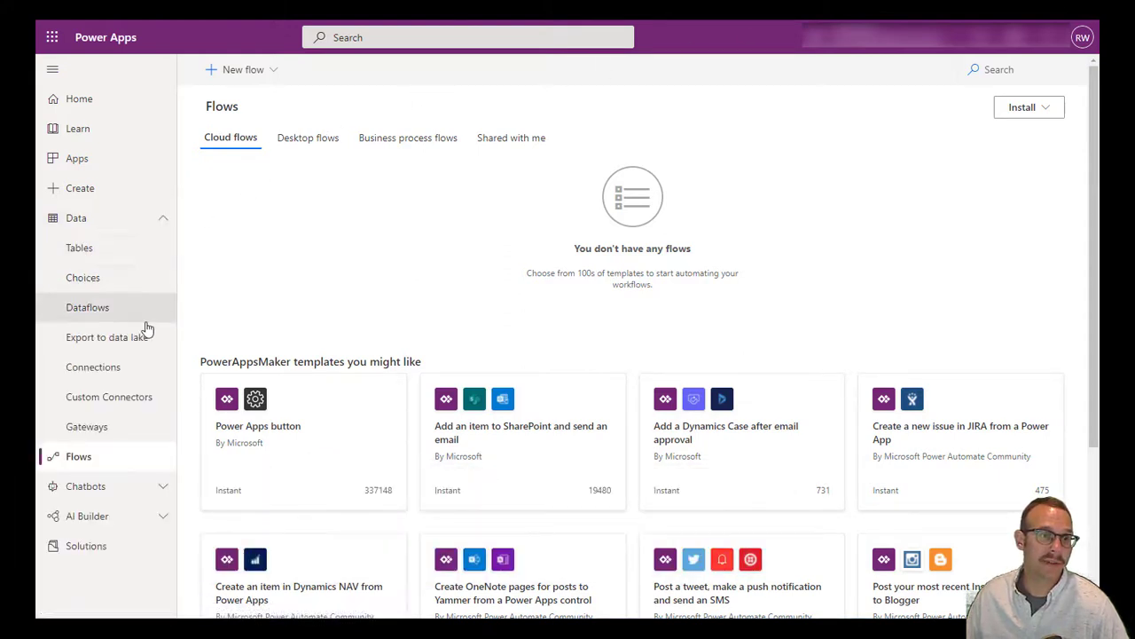
{"action": "left_click", "coordinate": [144, 400]}
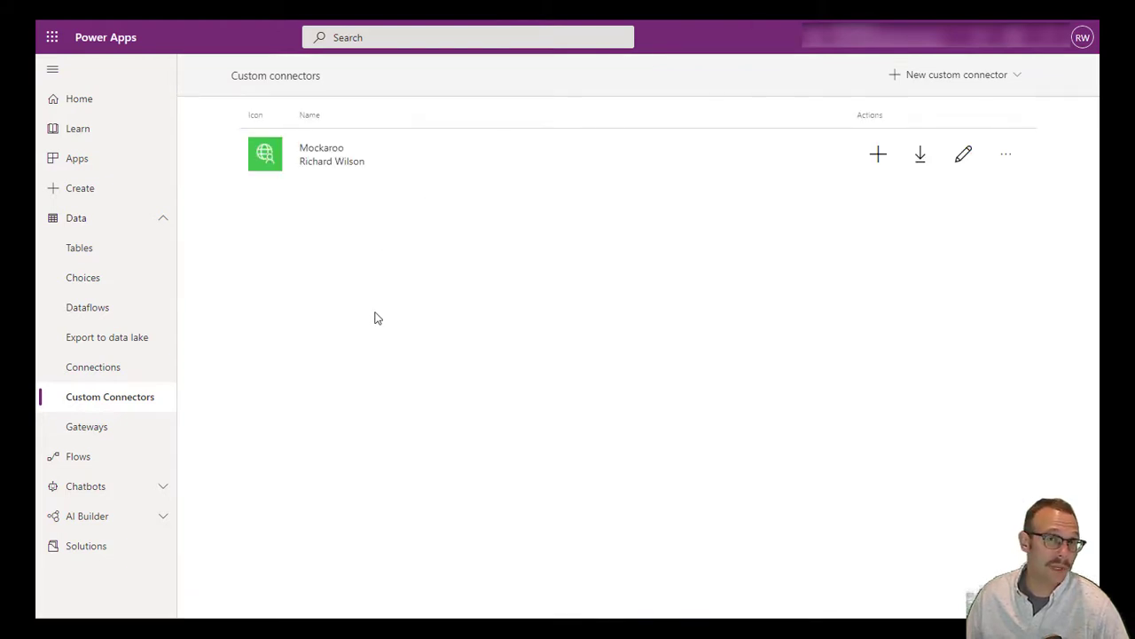
{"action": "left_click", "coordinate": [88, 470]}
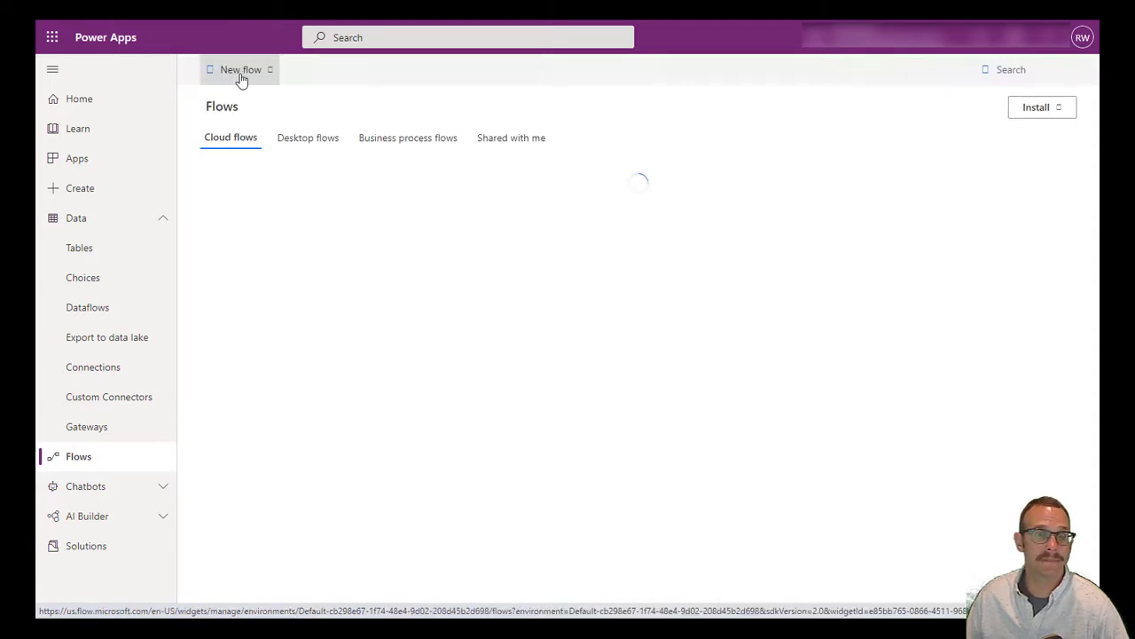
Create an instant cloud flow named 'Generate Contacts' with a manual trigger
{"action": "left_click", "coordinate": [263, 76]}
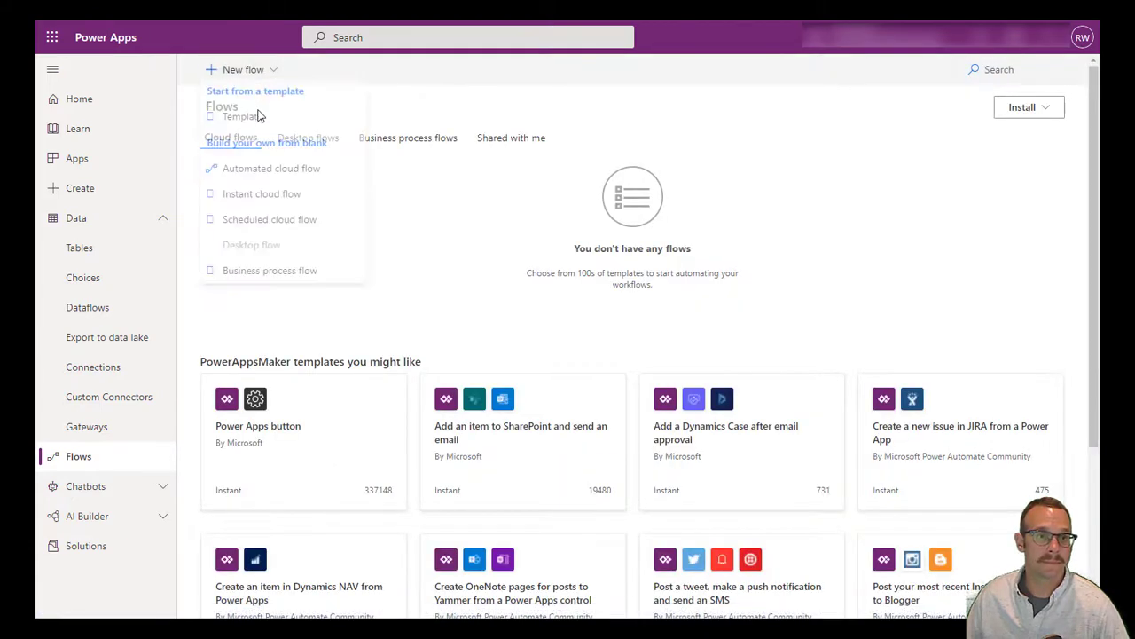
{"action": "left_click", "coordinate": [275, 202]}
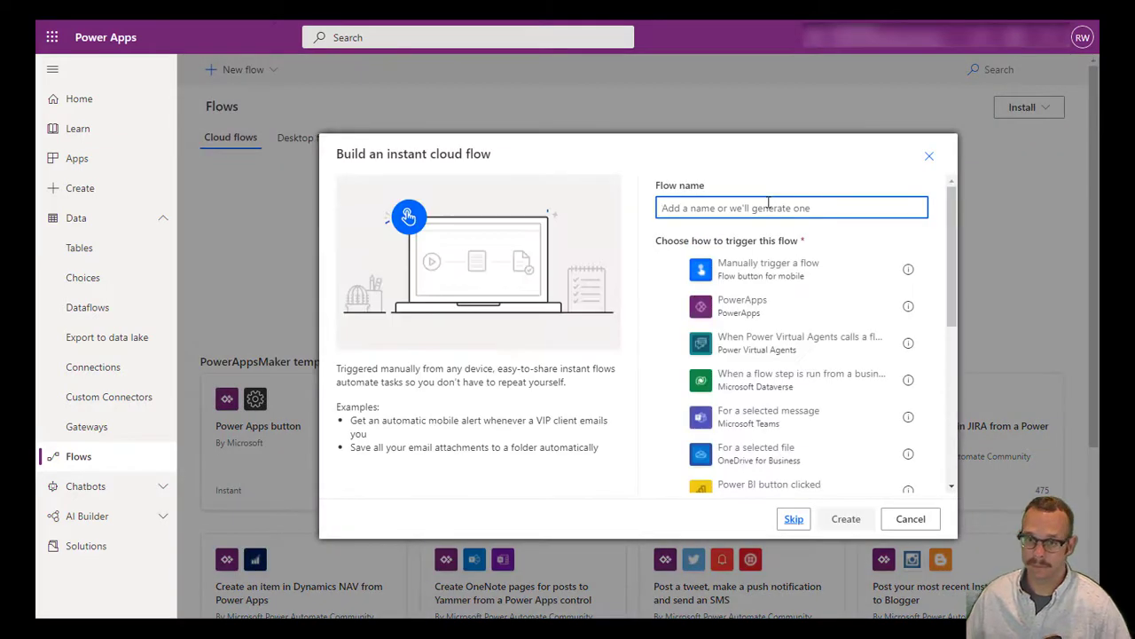
{"action": "type", "text": "Generate Contacts"}
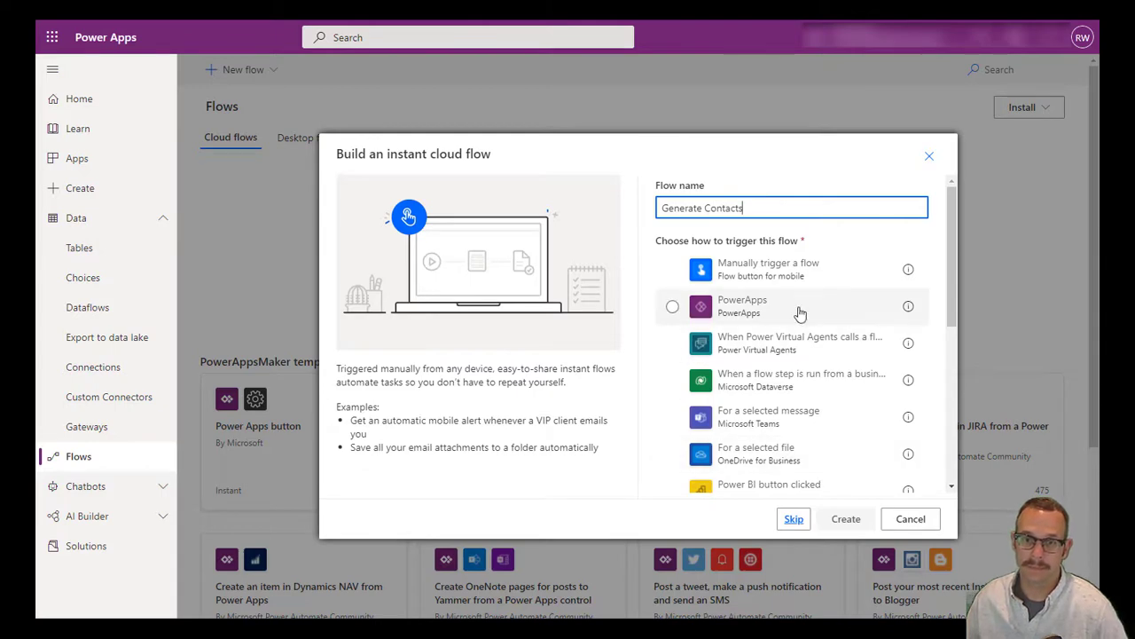
{"action": "left_click", "coordinate": [788, 277]}
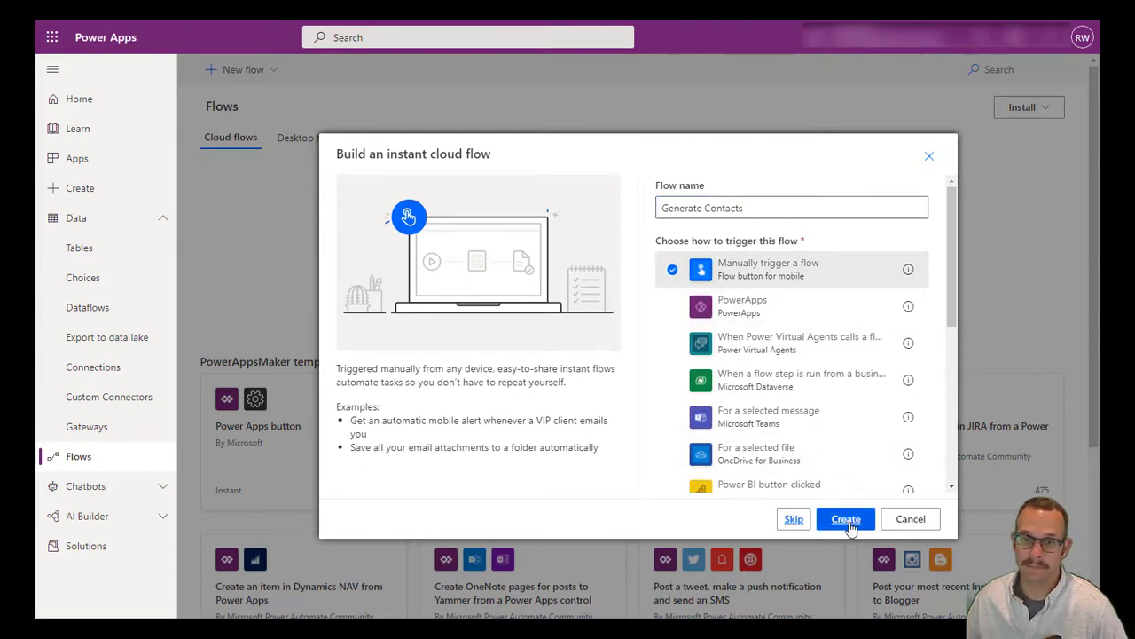
{"action": "left_click", "coordinate": [846, 519]}
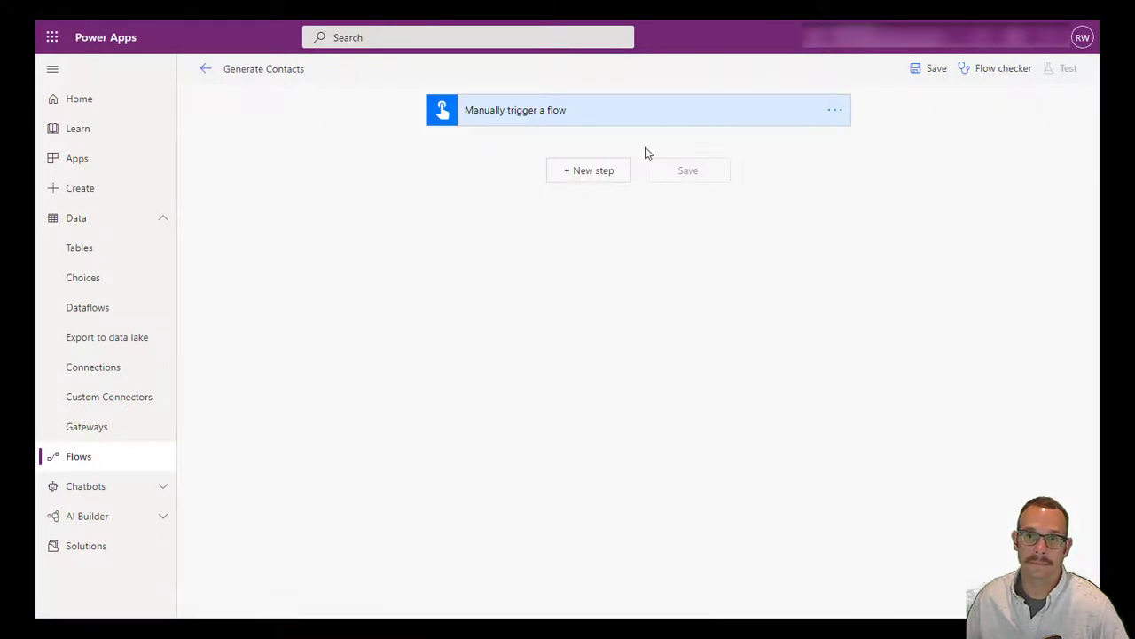
Add the Mockaroo custom connector's Generate Data action as a new step
{"action": "left_click", "coordinate": [604, 171]}
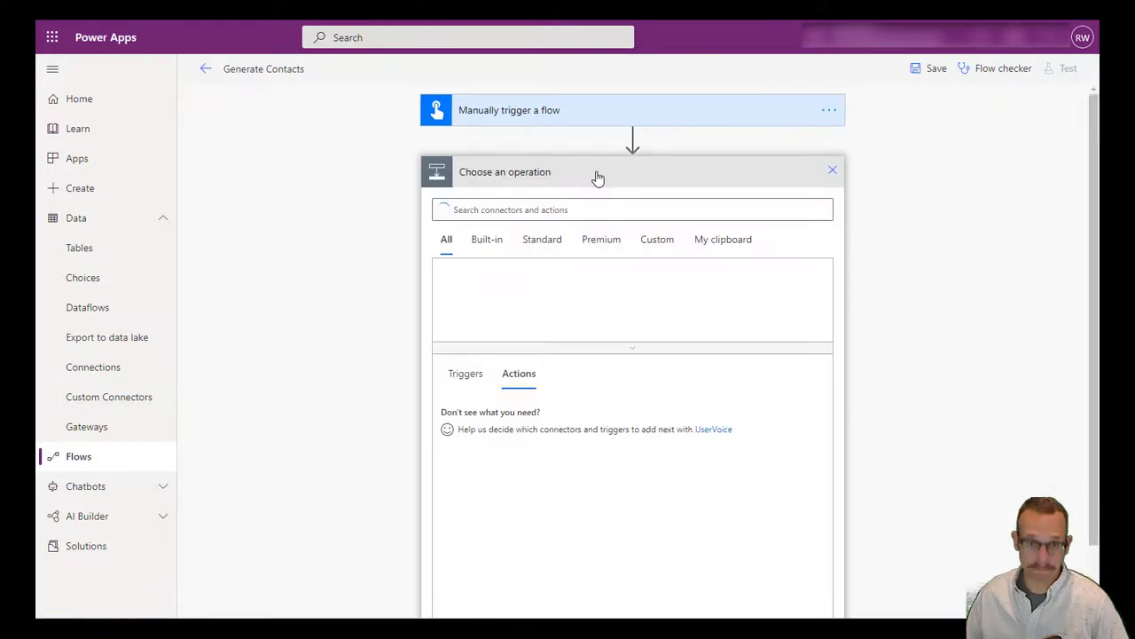
{"action": "left_click", "coordinate": [656, 239]}
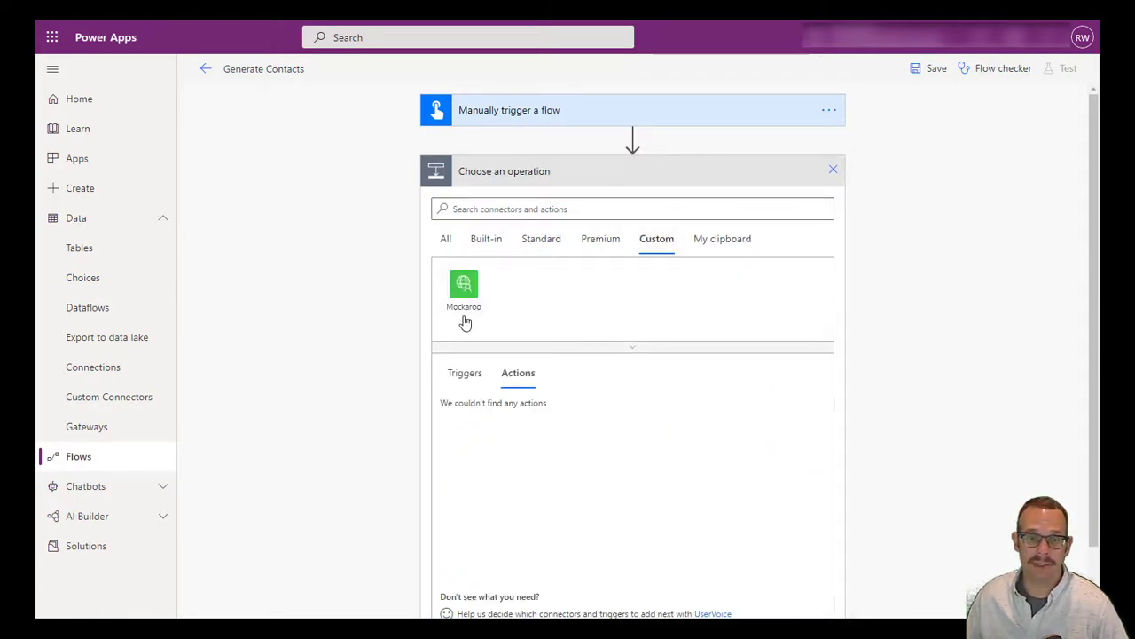
{"action": "left_click", "coordinate": [463, 306]}
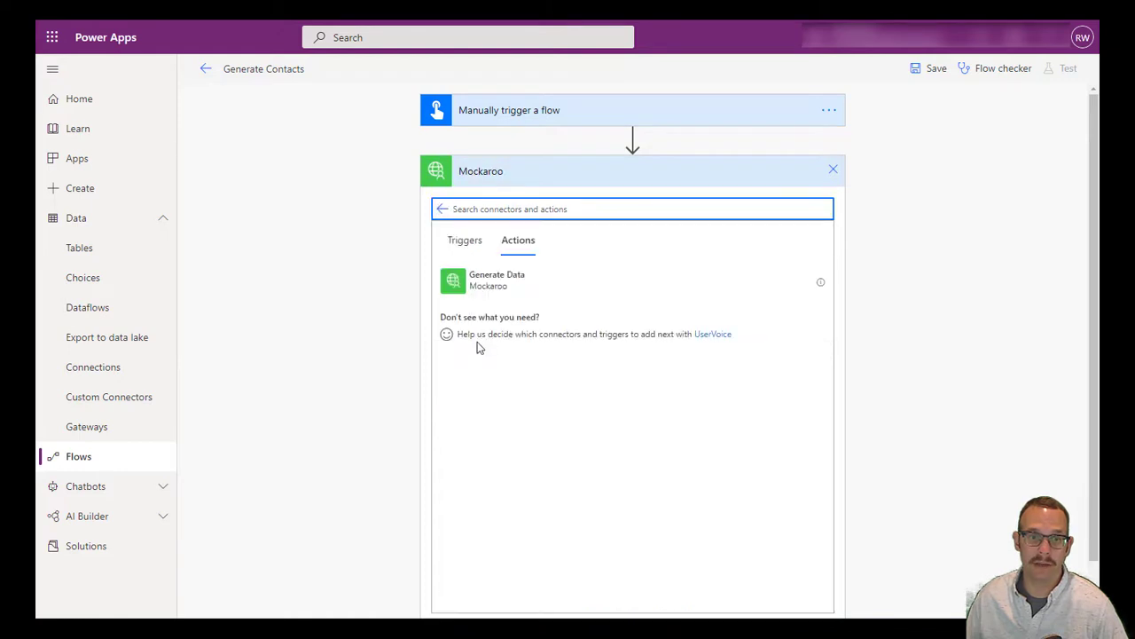
{"action": "left_click", "coordinate": [494, 294]}
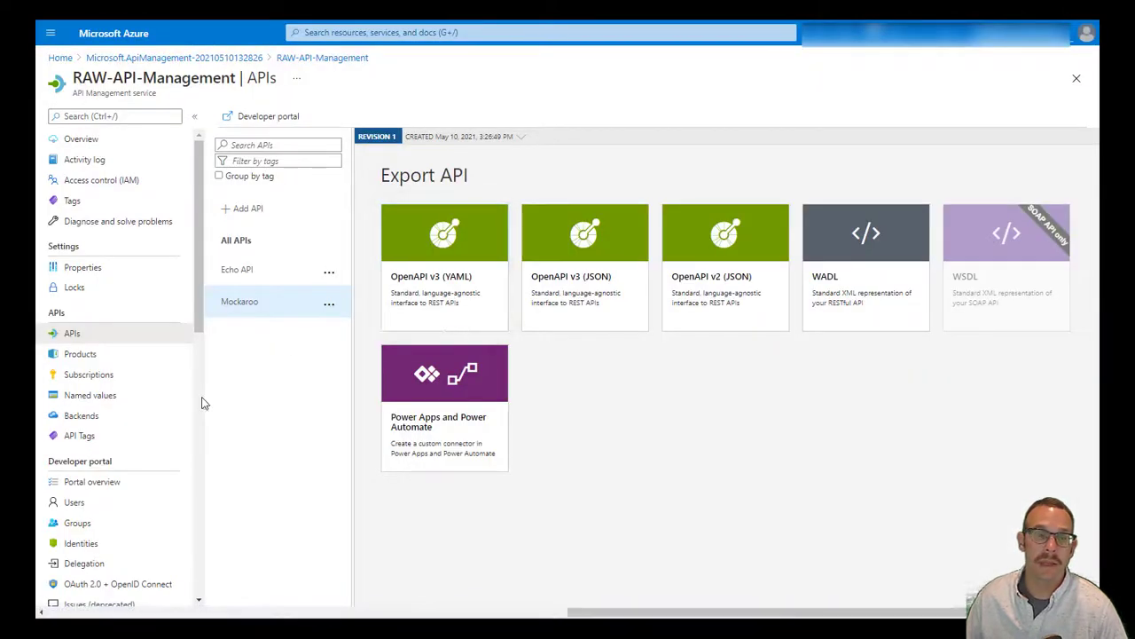
Show the Product: Starter subscription's keys and copy its primary key
{"action": "left_click", "coordinate": [124, 379]}
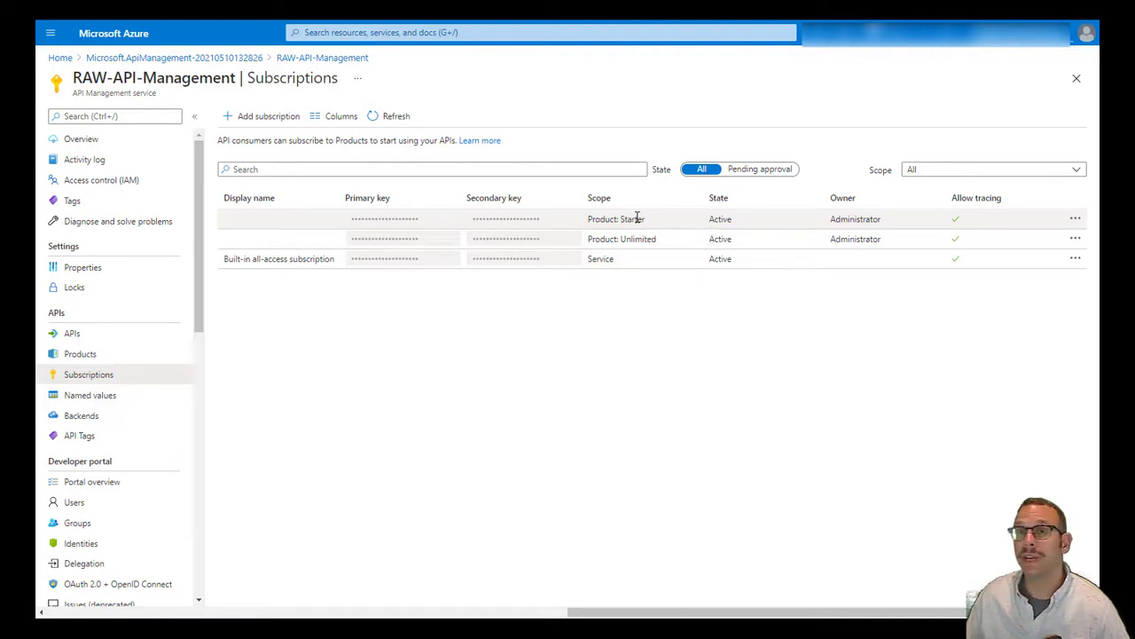
{"action": "left_click", "coordinate": [637, 218]}
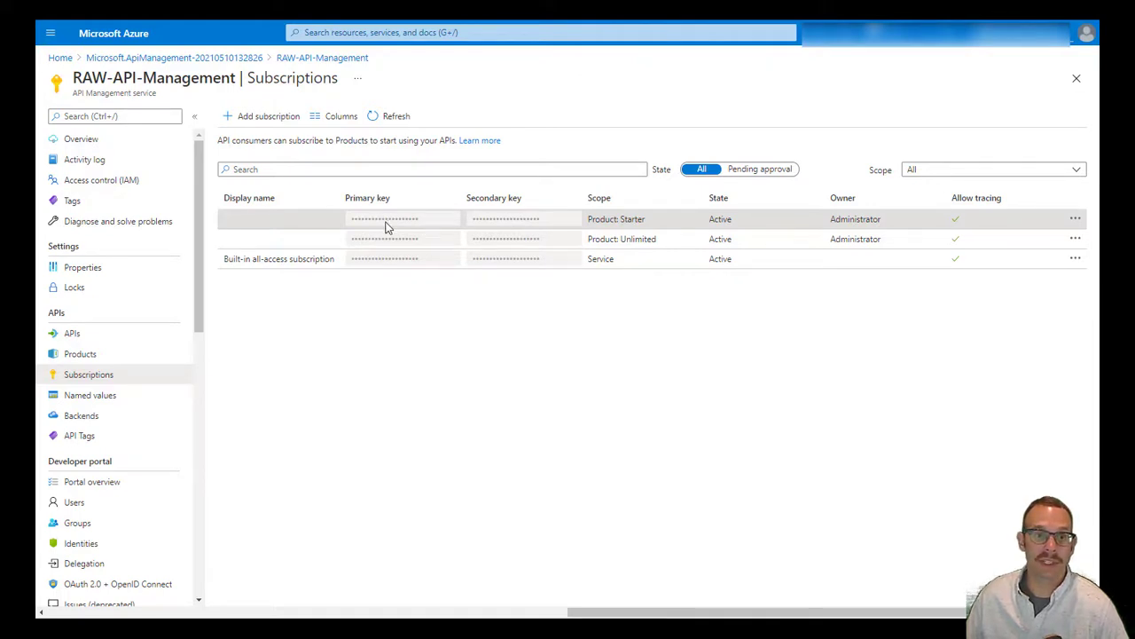
{"action": "left_click", "coordinate": [1076, 222]}
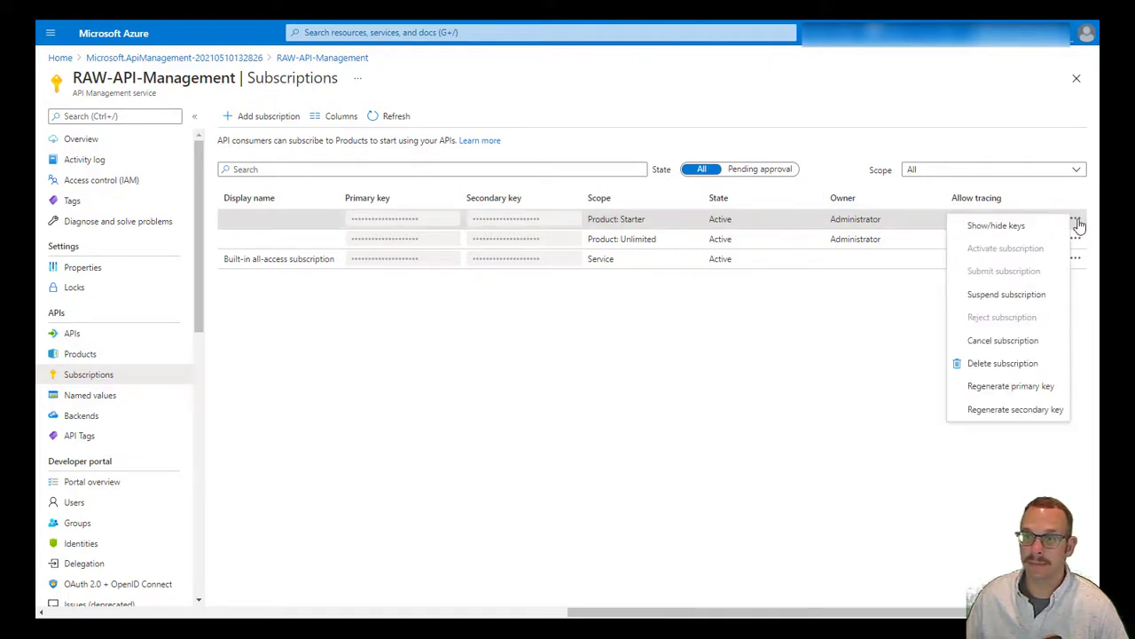
{"action": "left_click", "coordinate": [1024, 228]}
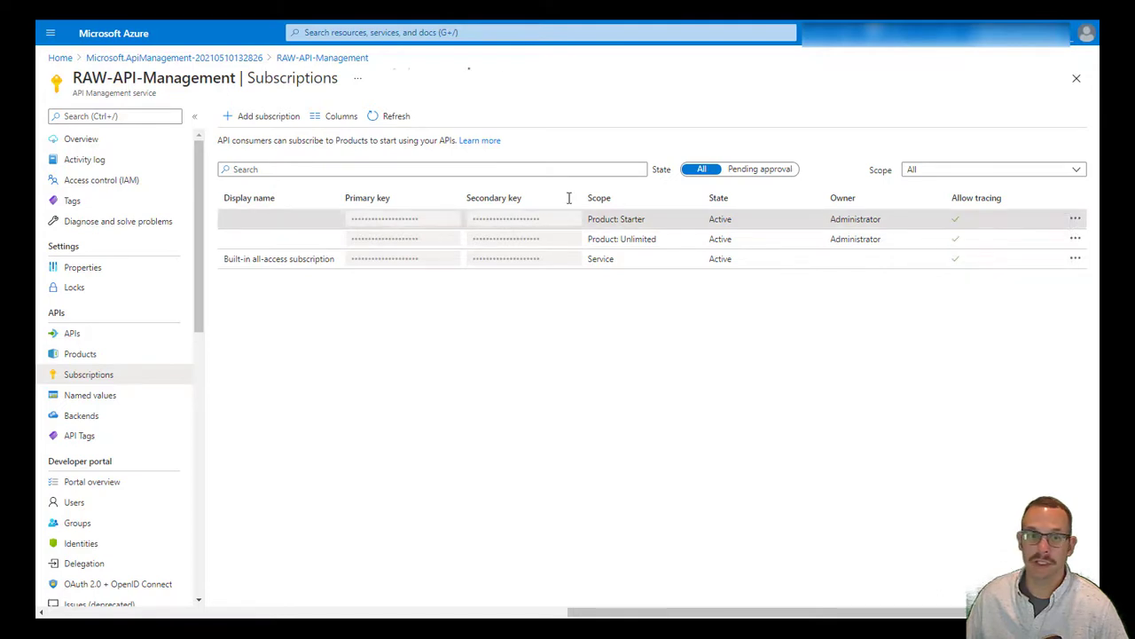
{"action": "left_click", "coordinate": [453, 219]}
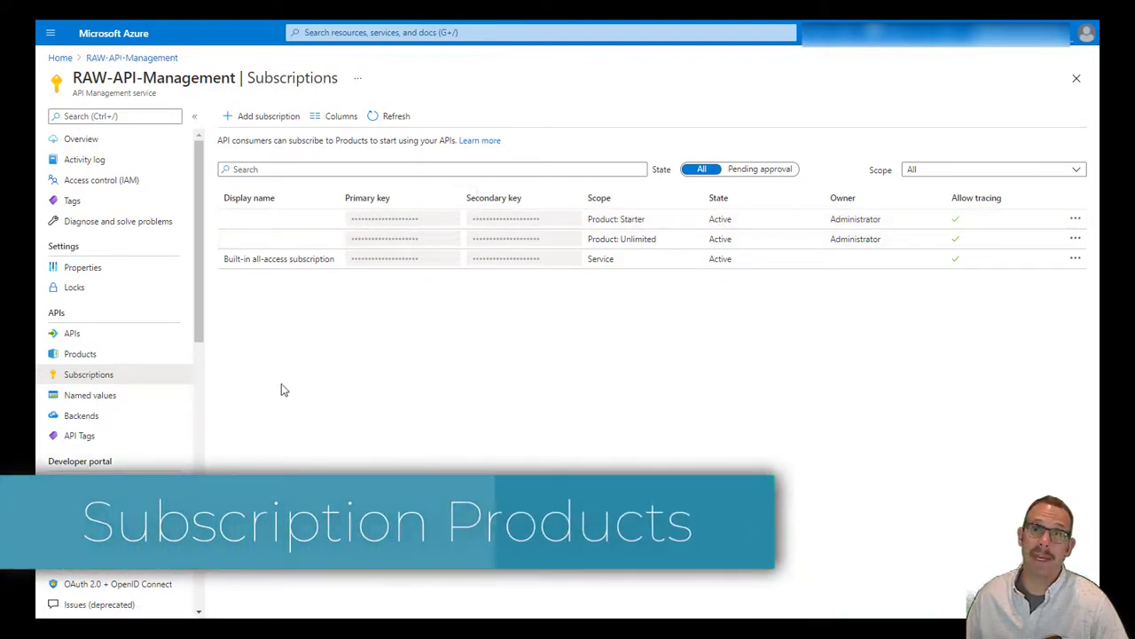
Add the Mockaroo API to the Starter product, which so far includes only Echo API
{"action": "left_click", "coordinate": [104, 360]}
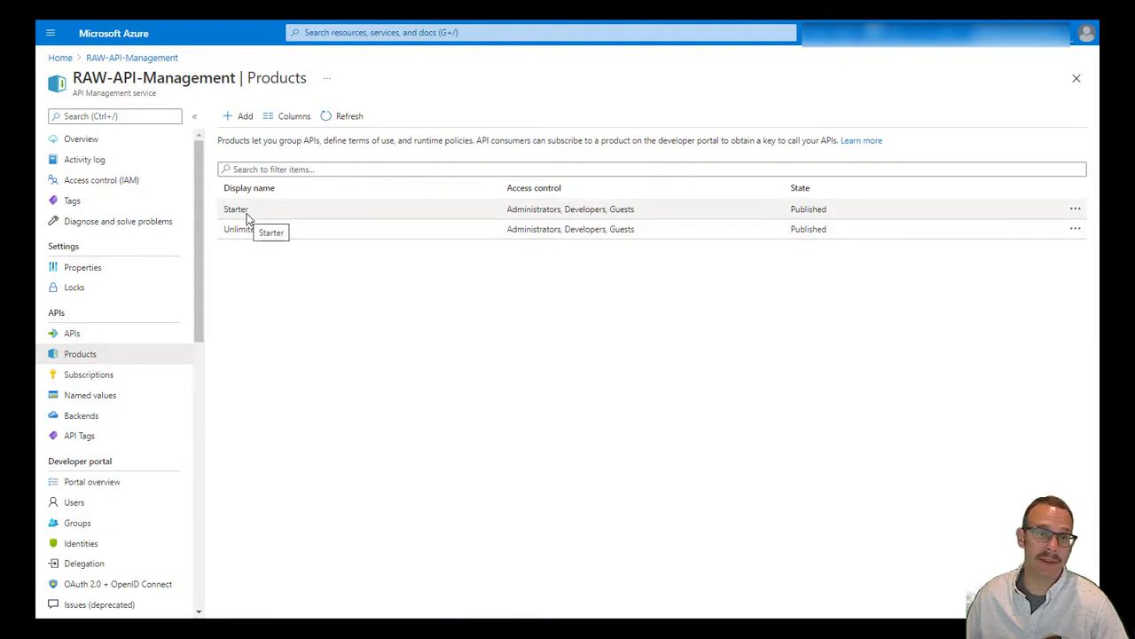
{"action": "left_click", "coordinate": [247, 213]}
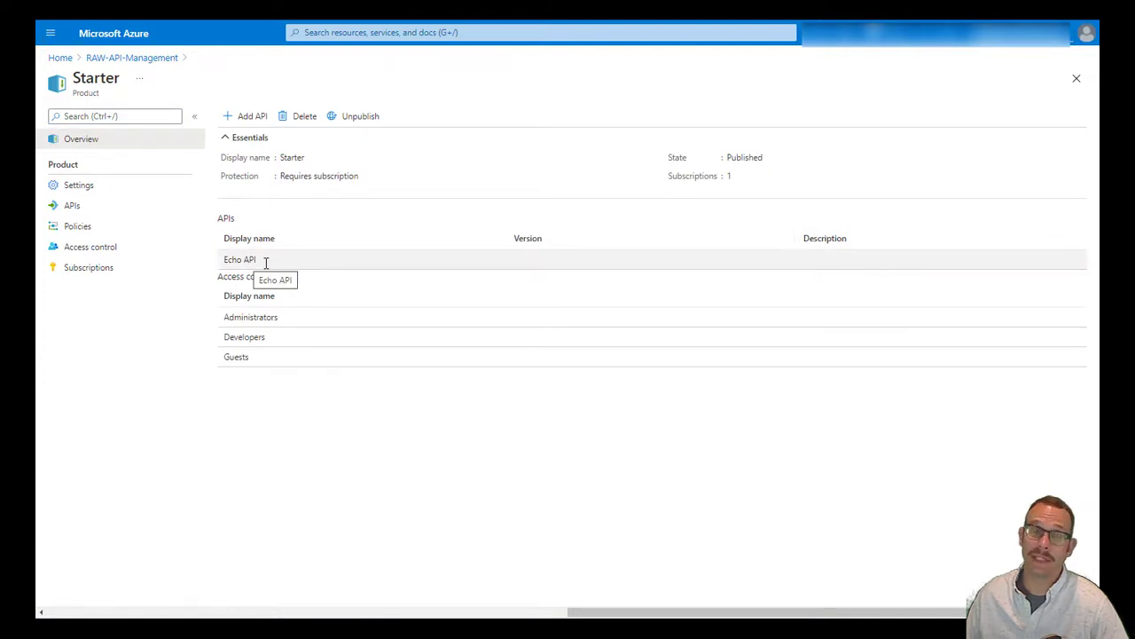
{"action": "left_click", "coordinate": [246, 121]}
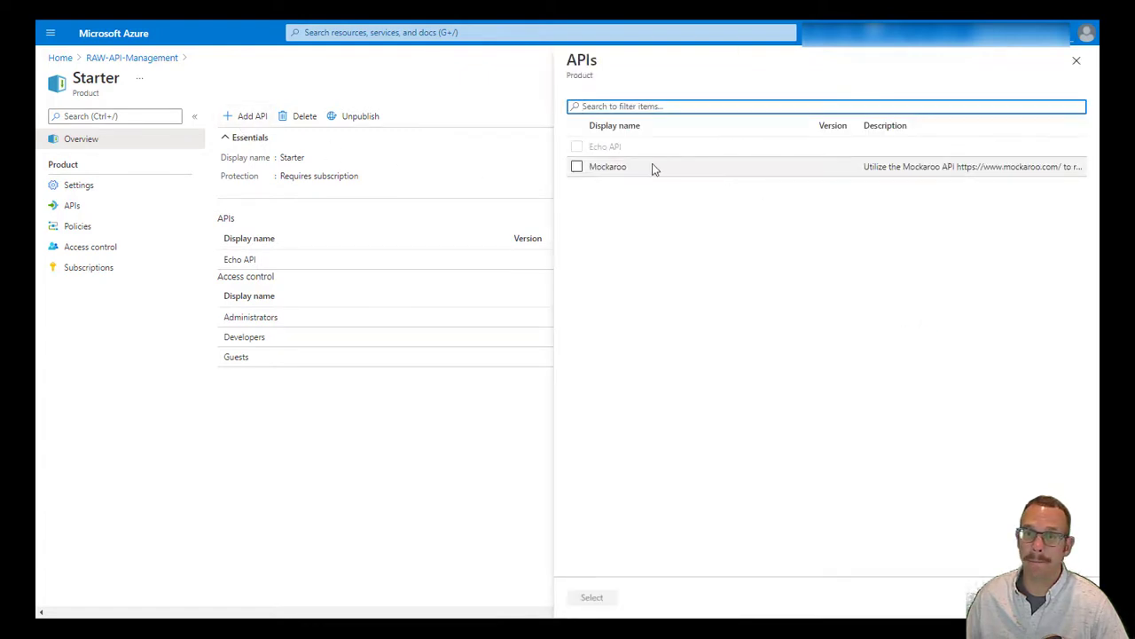
{"action": "left_click", "coordinate": [577, 167]}
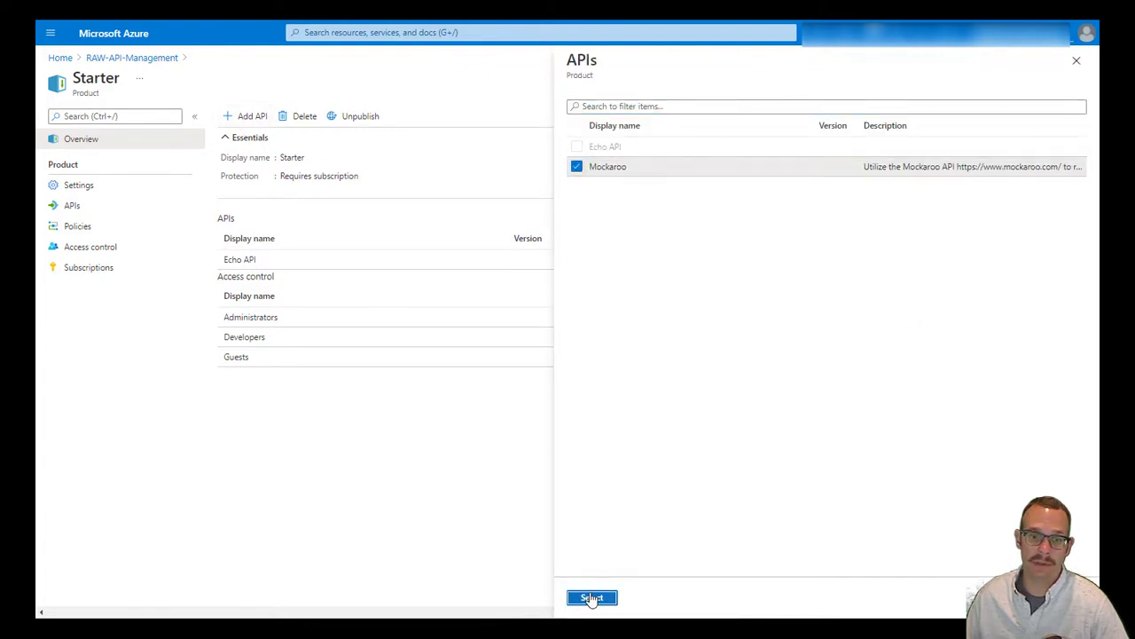
{"action": "left_click", "coordinate": [591, 598]}
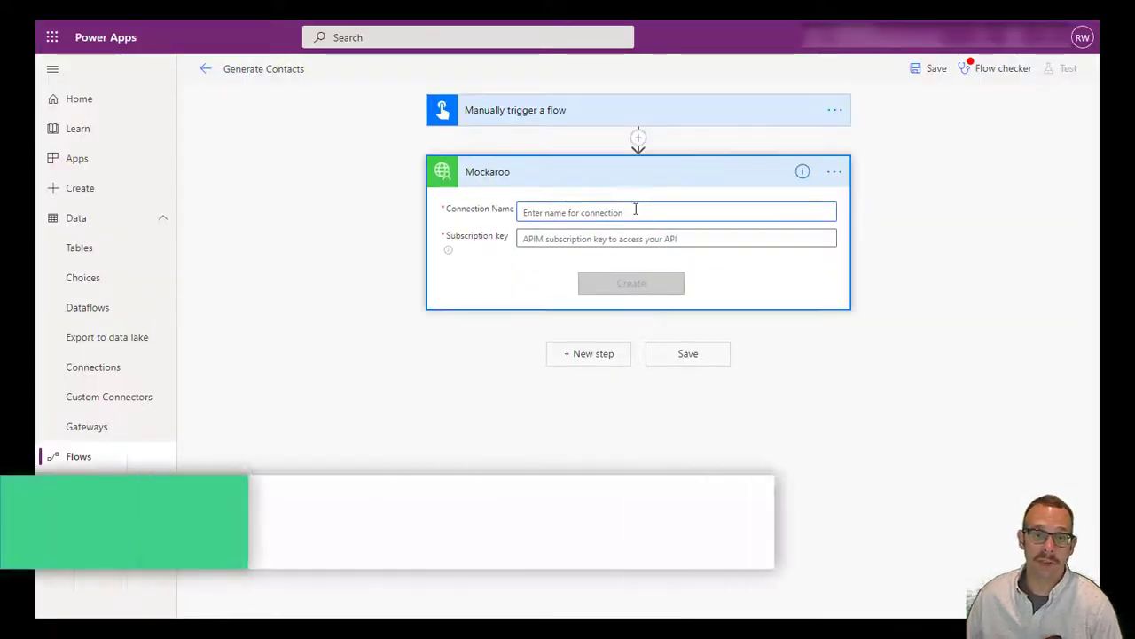
Create a connection named 'Mockaroo API' using the pasted subscription key
{"action": "type", "text": "Mocka"}
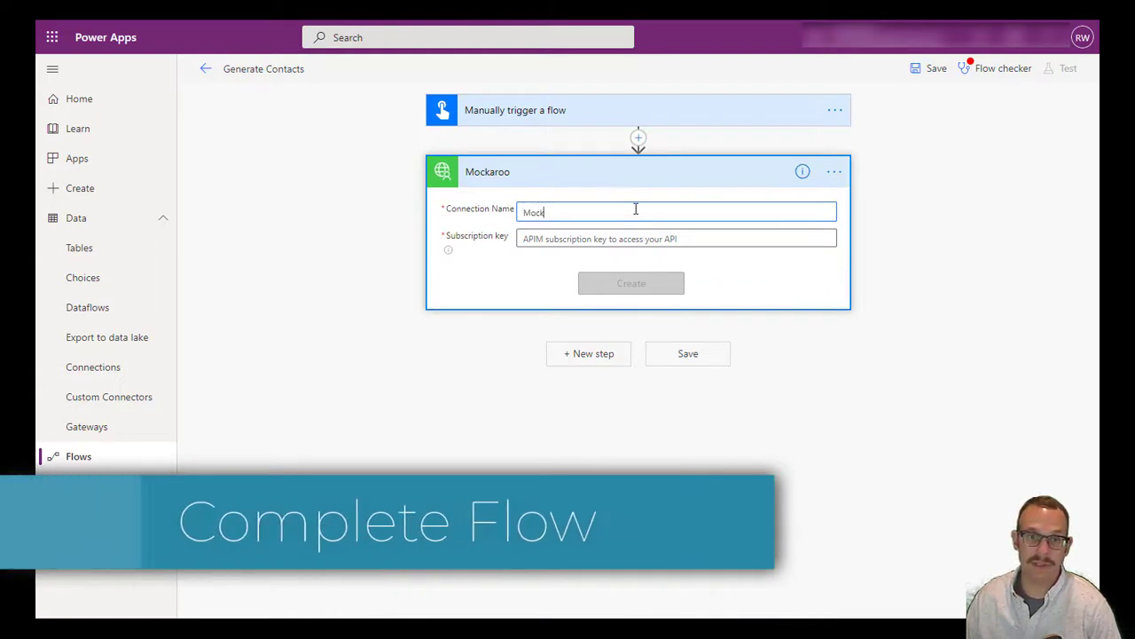
{"action": "type", "text": "o API"}
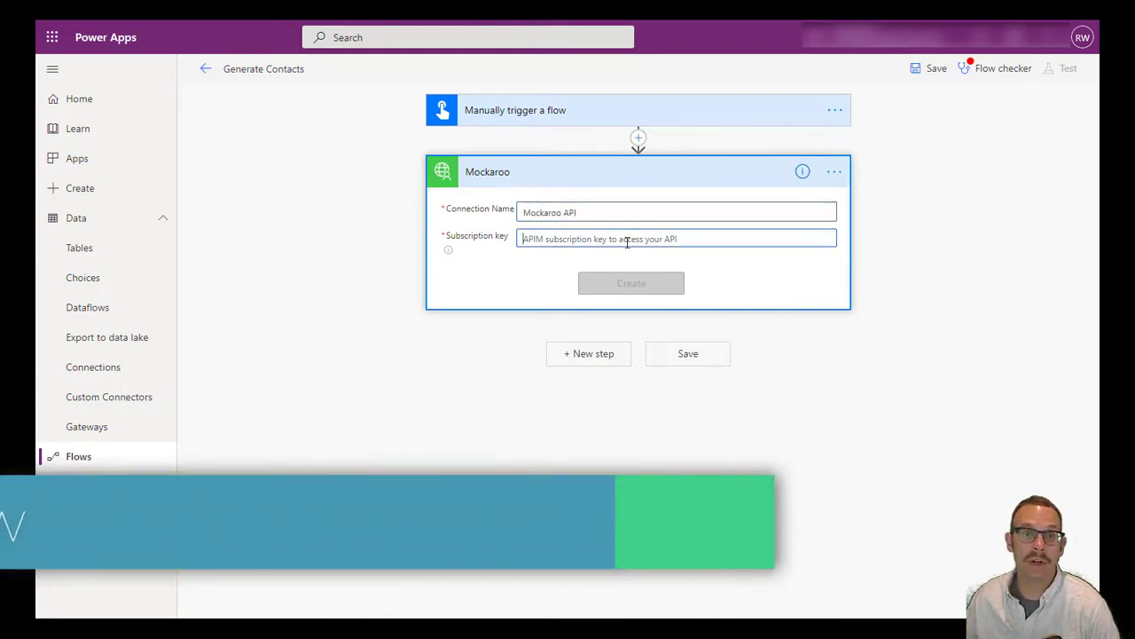
{"action": "left_click", "coordinate": [624, 239]}
{"action": "key", "text": "ctrl+v"}
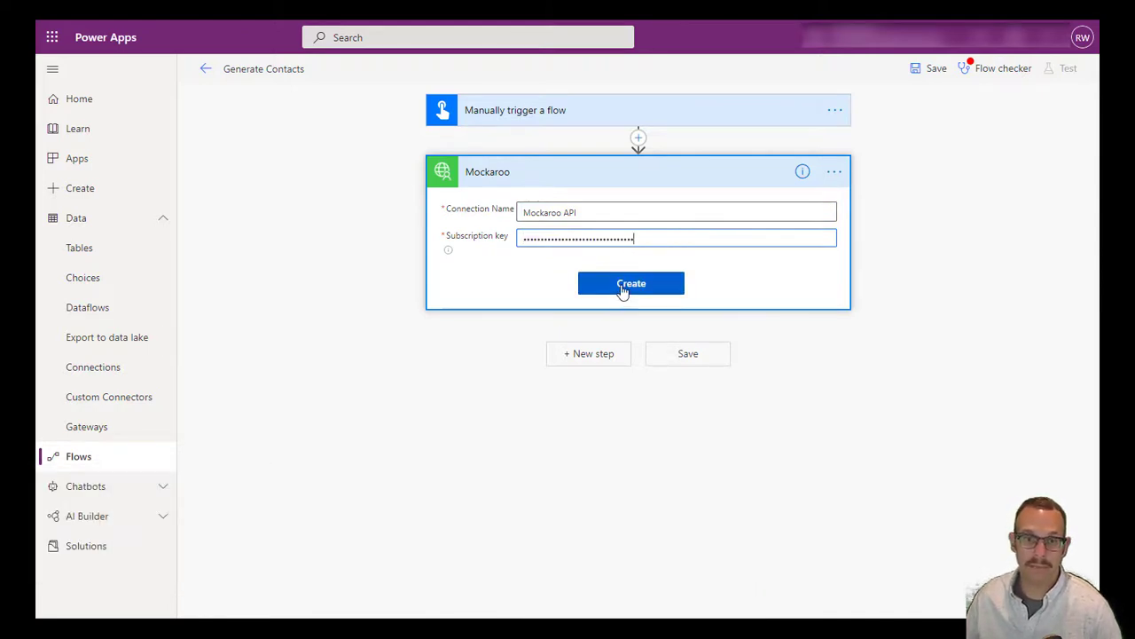
{"action": "left_click", "coordinate": [618, 284]}
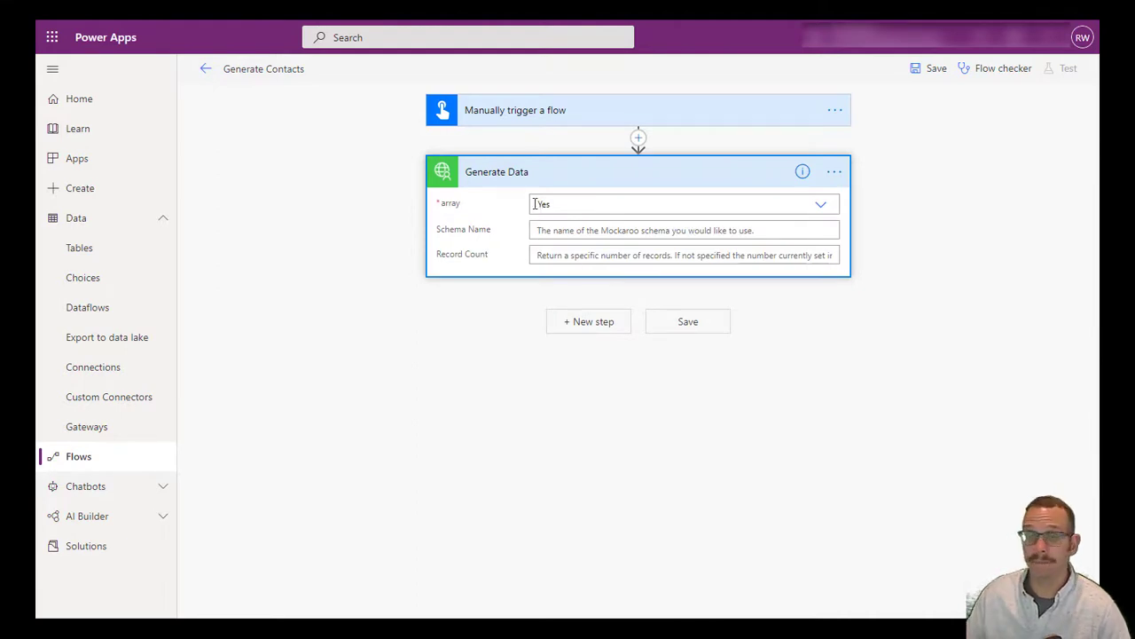
Set Schema Name to 'Contacts' and Record Count to 10, then save the flow
{"action": "left_click", "coordinate": [572, 229]}
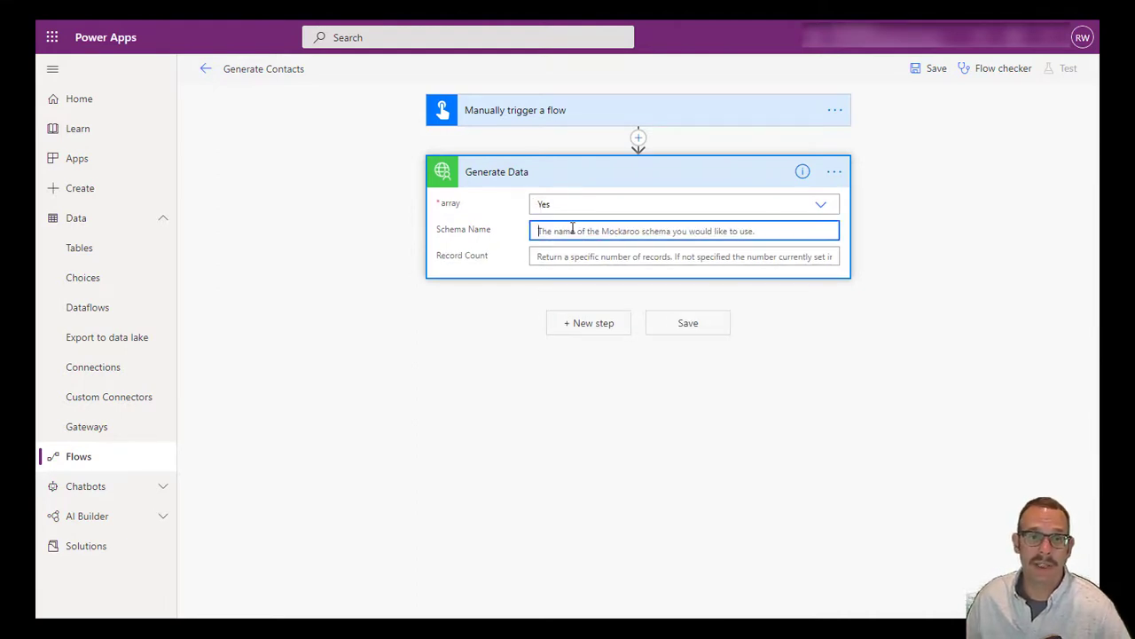
{"action": "type", "text": "Contacts"}
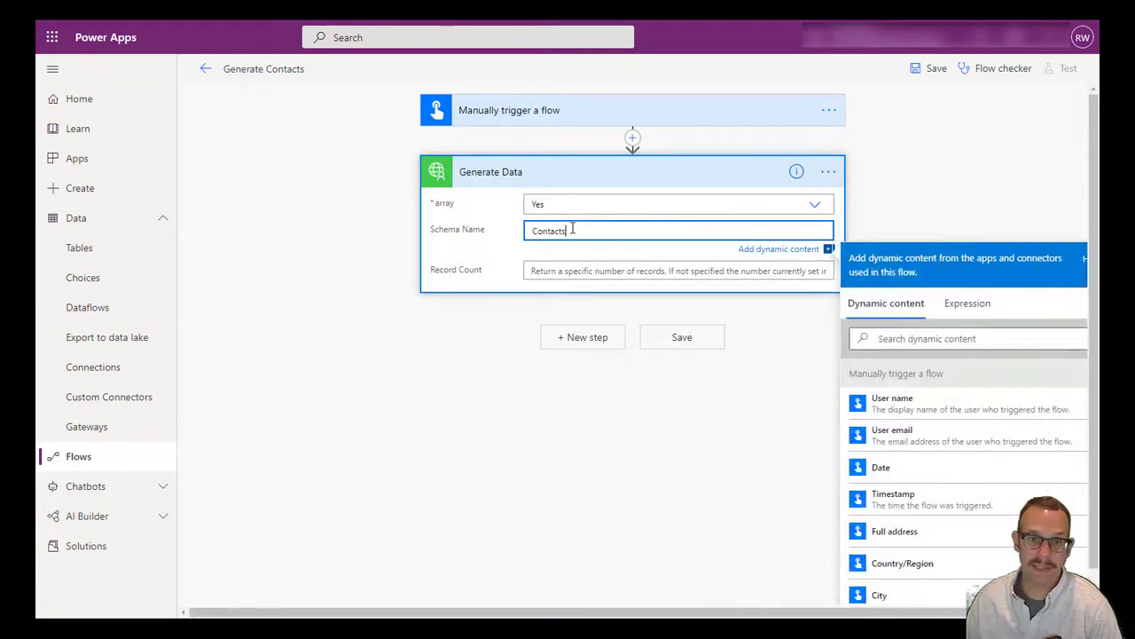
{"action": "key", "text": "Tab"}
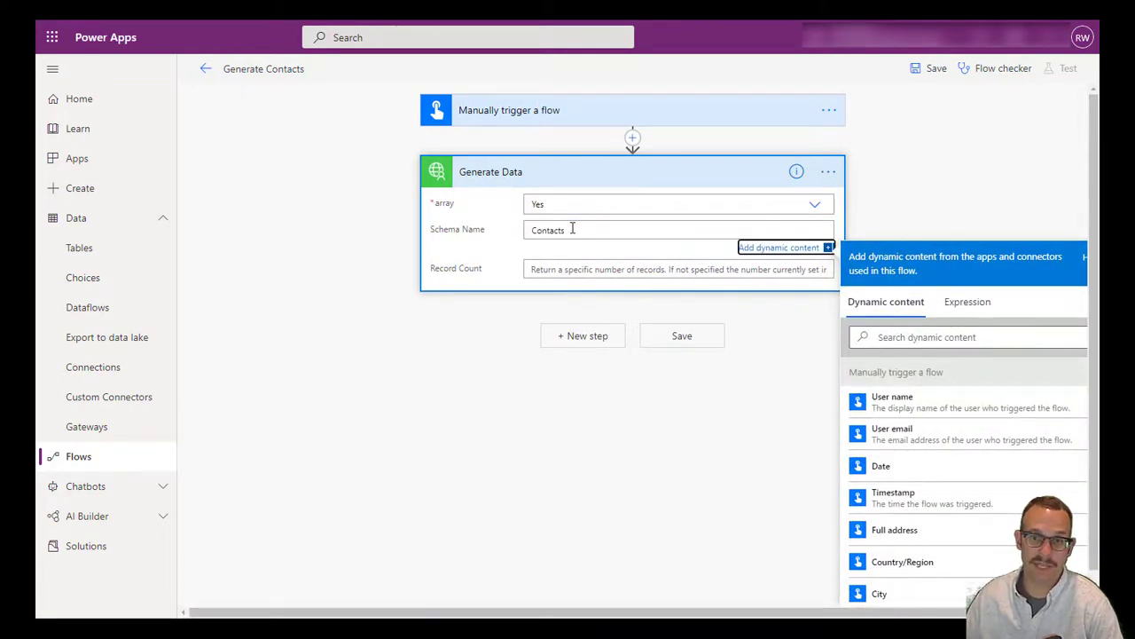
{"action": "left_click", "coordinate": [558, 264]}
{"action": "left_click", "coordinate": [565, 257]}
{"action": "type", "text": "10"}
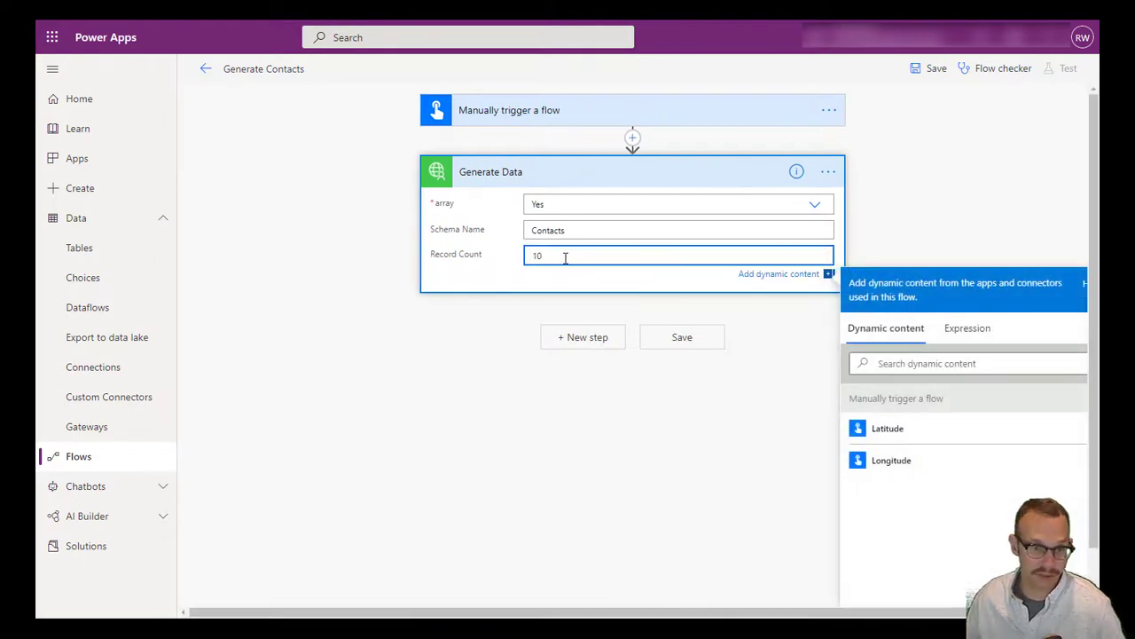
{"action": "left_click", "coordinate": [919, 78]}
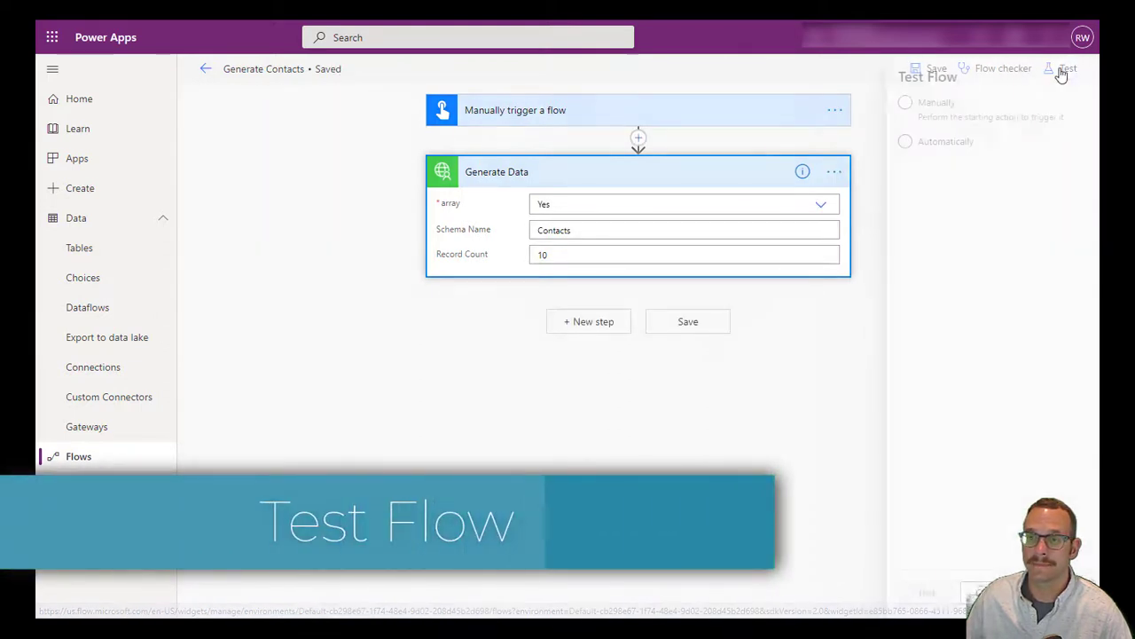
Run a manual test and review the Generate Data output body listing contact records
{"action": "left_click", "coordinate": [1064, 70]}
{"action": "left_click", "coordinate": [898, 110]}
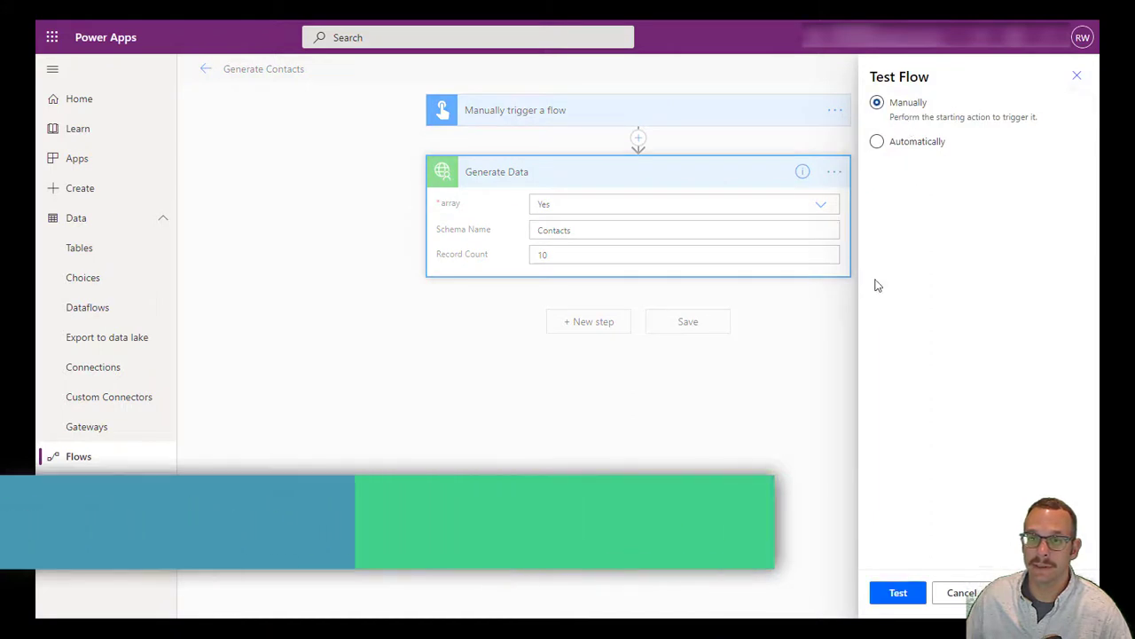
{"action": "left_click", "coordinate": [898, 592]}
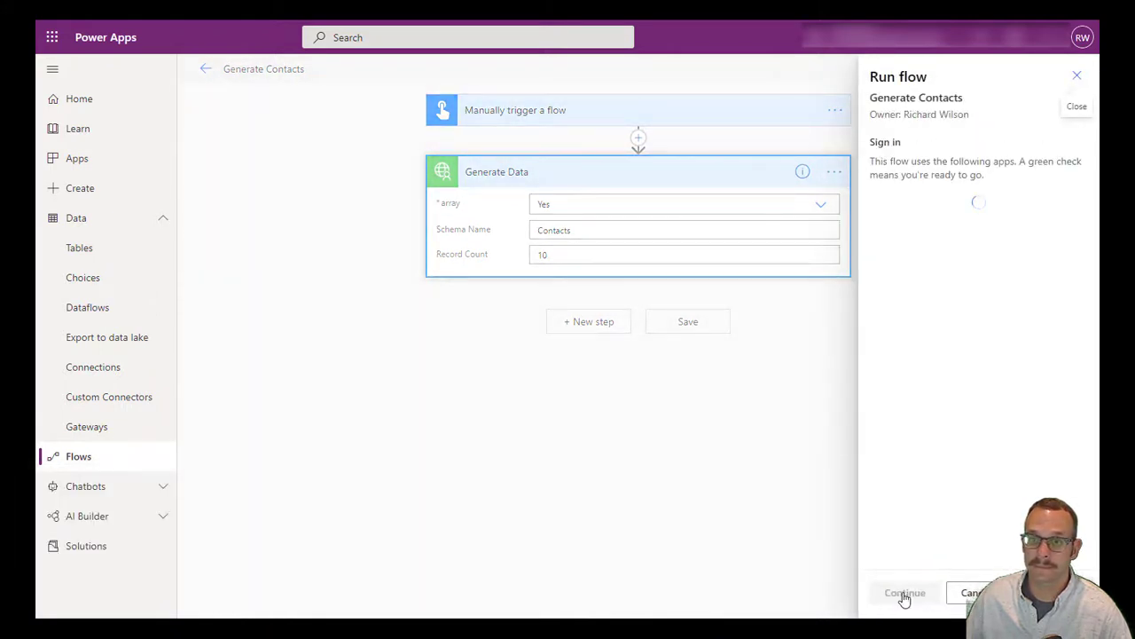
{"action": "left_click", "coordinate": [901, 594]}
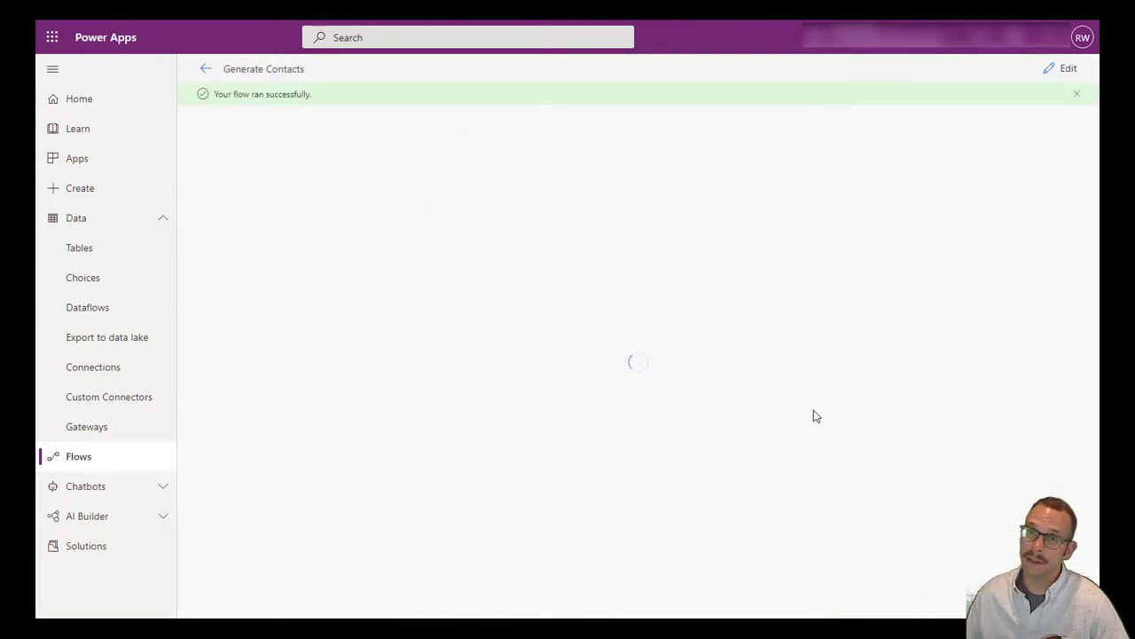
{"action": "left_click", "coordinate": [633, 209]}
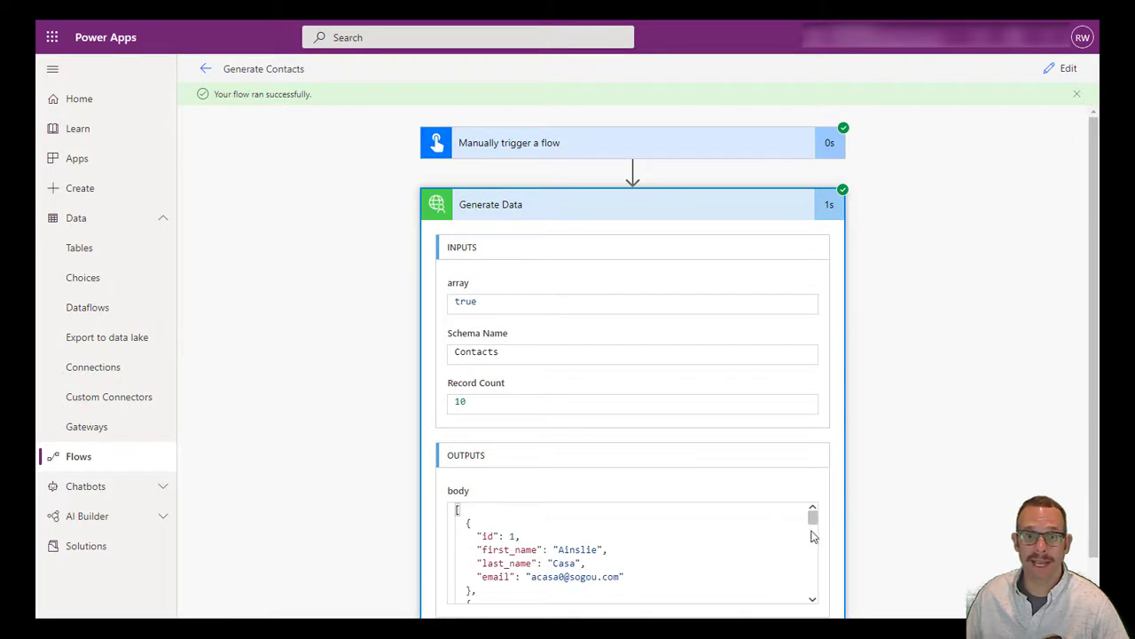
{"action": "left_click_drag", "start_coordinate": [813, 521], "coordinate": [813, 538]}
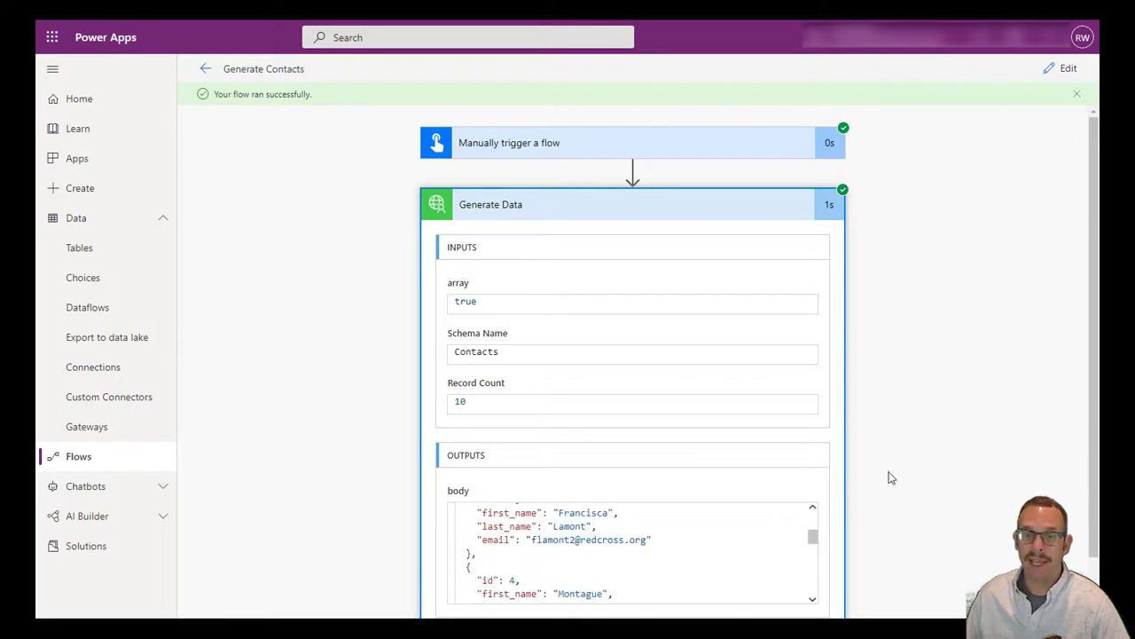